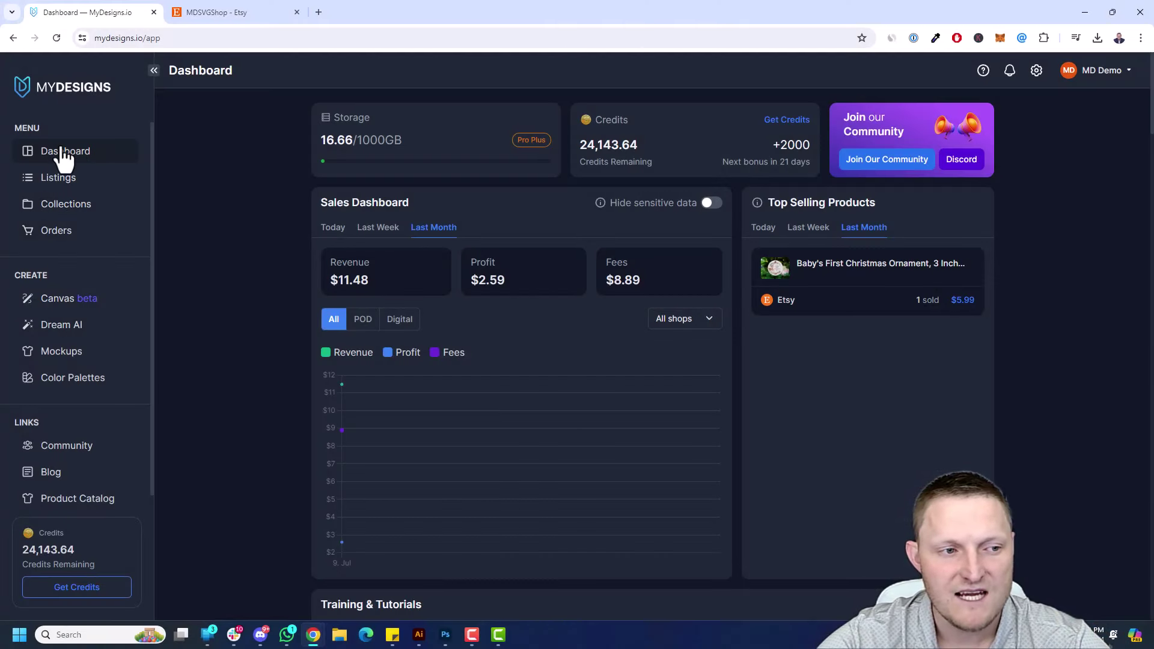
Step: Filter the Etsy shop to its eight Summer T-Shirts listings at $33.98, then return to MyDesigns
{"action": "left_click", "coordinate": [212, 13]}
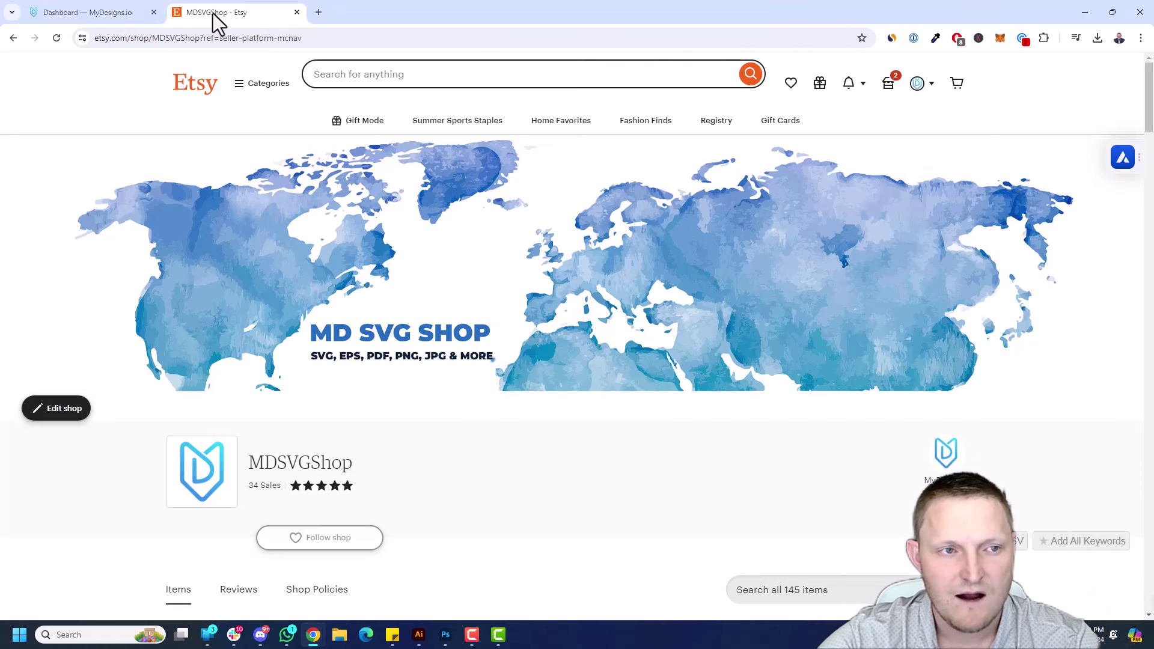
{"action": "scroll", "coordinate": [386, 278], "scroll_direction": "down", "scroll_amount": 3}
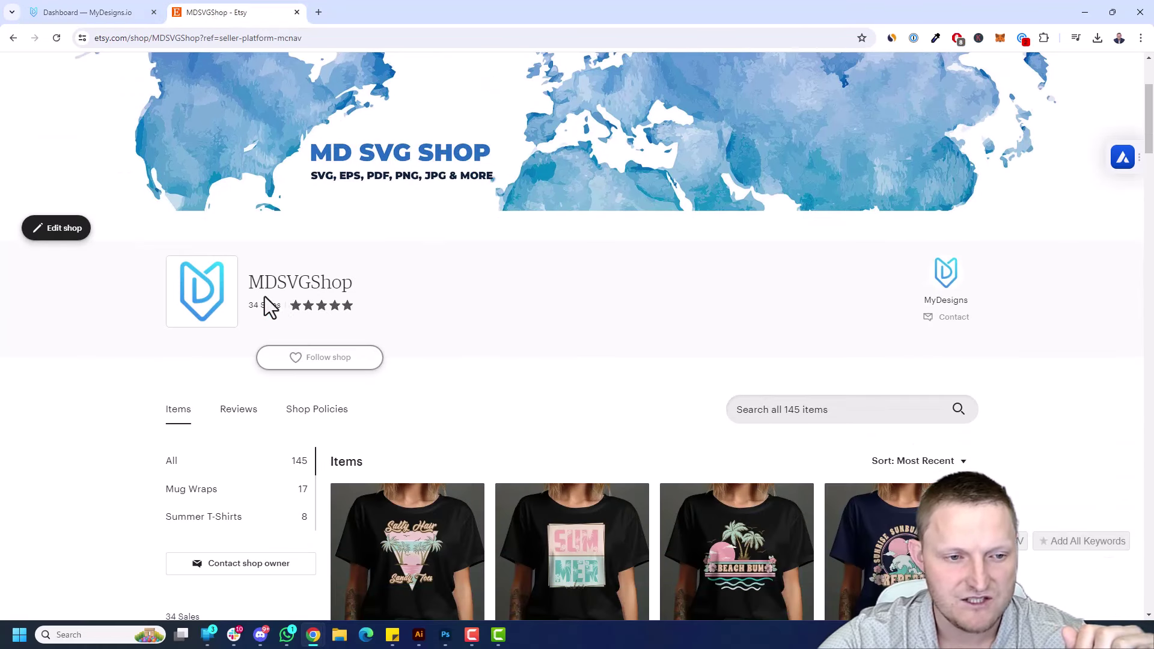
{"action": "scroll", "coordinate": [409, 288], "scroll_direction": "down", "scroll_amount": 3}
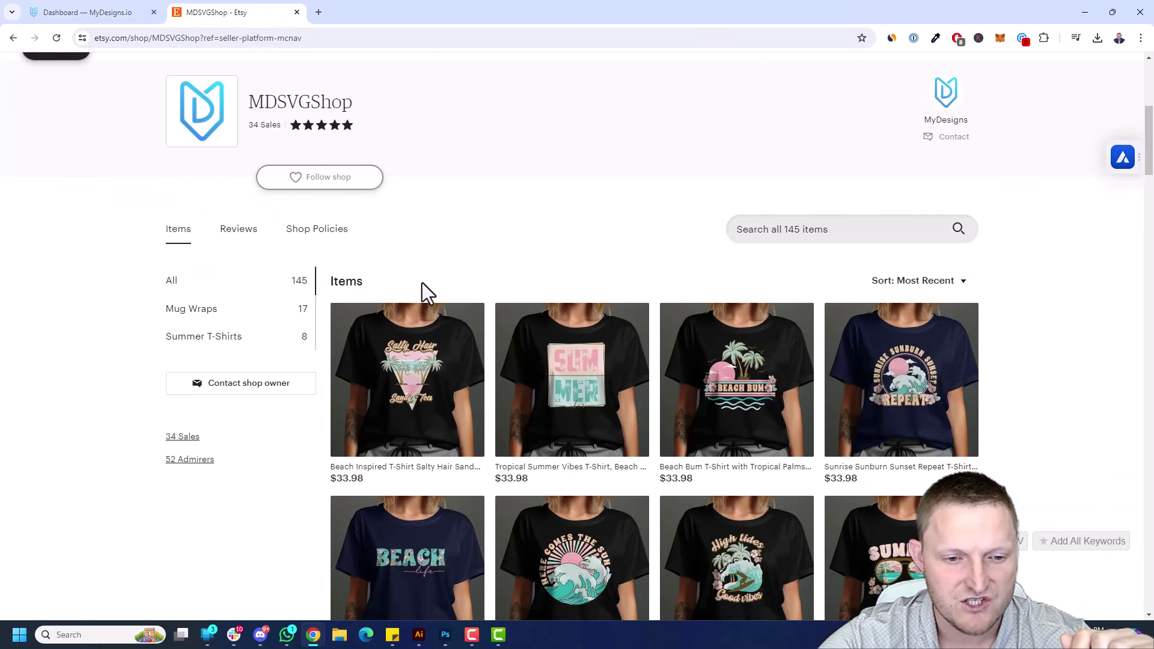
{"action": "left_click", "coordinate": [258, 332]}
{"action": "scroll", "coordinate": [243, 244], "scroll_direction": "up", "scroll_amount": 1}
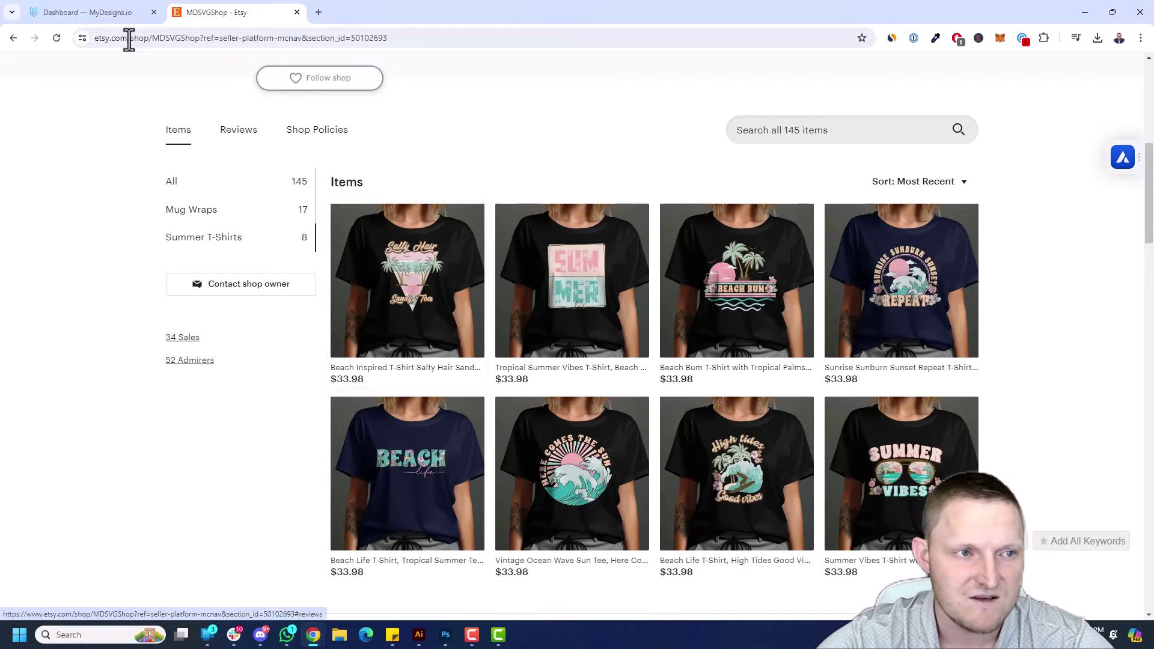
{"action": "left_click", "coordinate": [96, 12]}
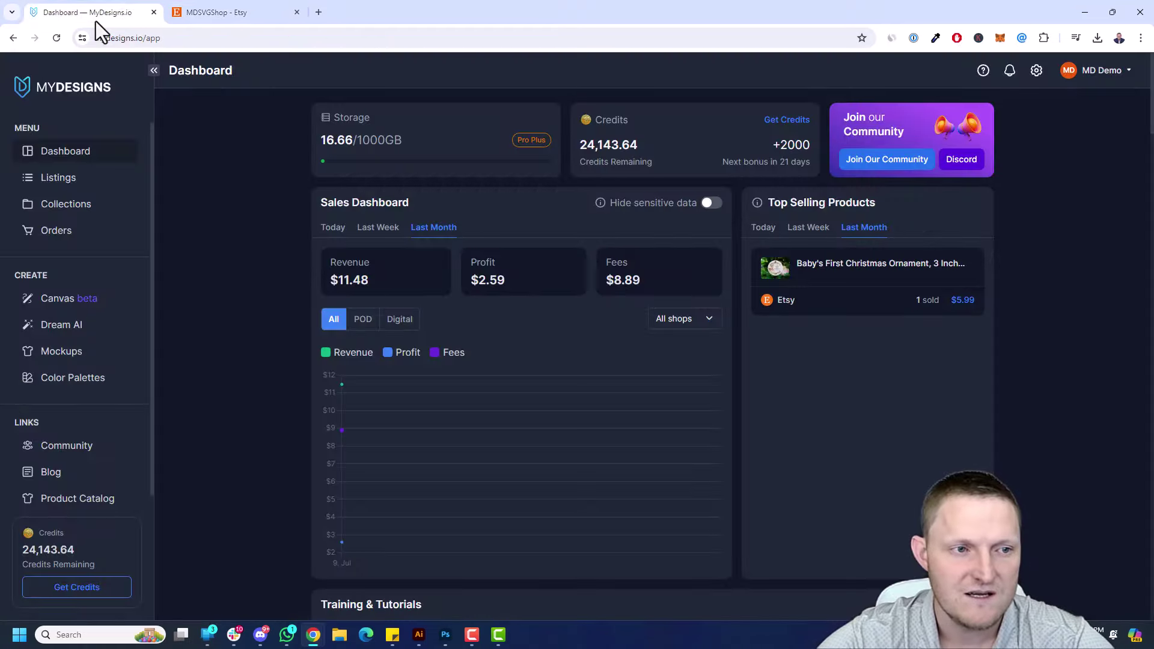
Step: Import all visible listings from MDSVGShop's Summer T-Shirts (8) section through Upload > Import Listing
{"action": "left_click", "coordinate": [65, 192]}
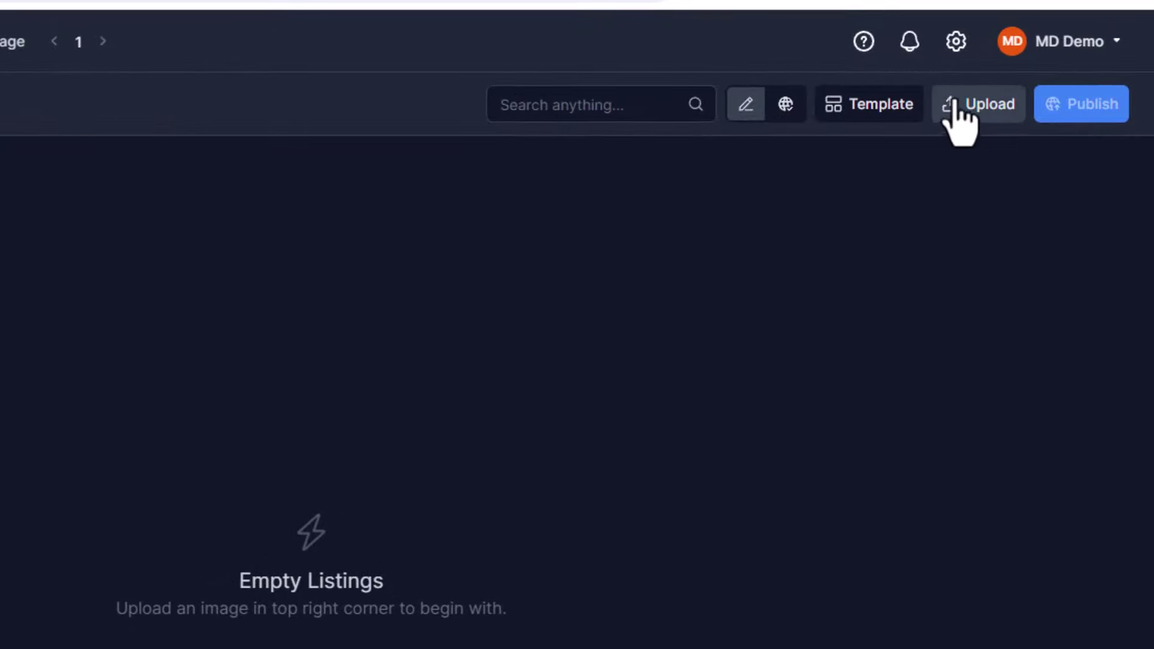
{"action": "left_click", "coordinate": [970, 116]}
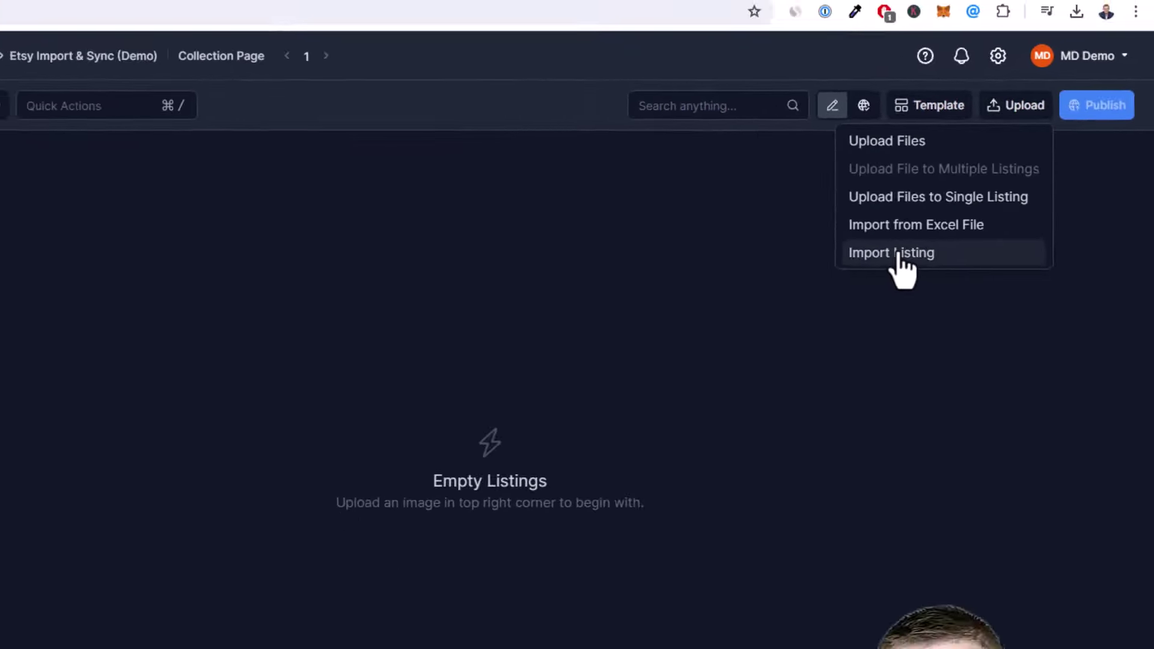
{"action": "left_click", "coordinate": [829, 292]}
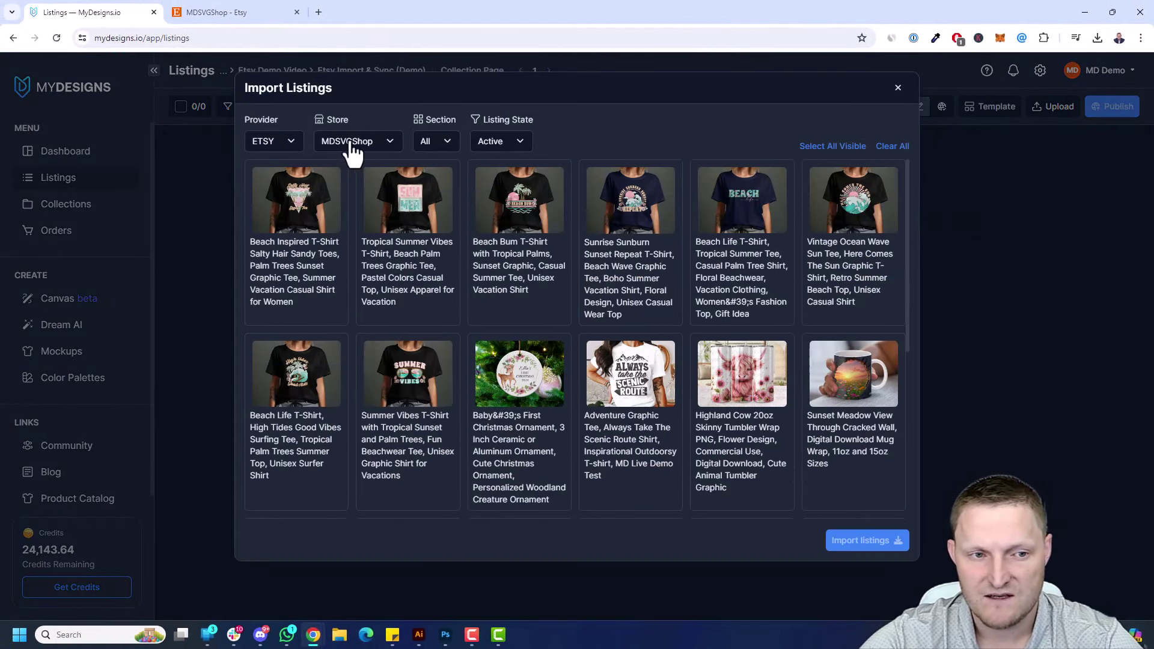
{"action": "left_click", "coordinate": [342, 143]}
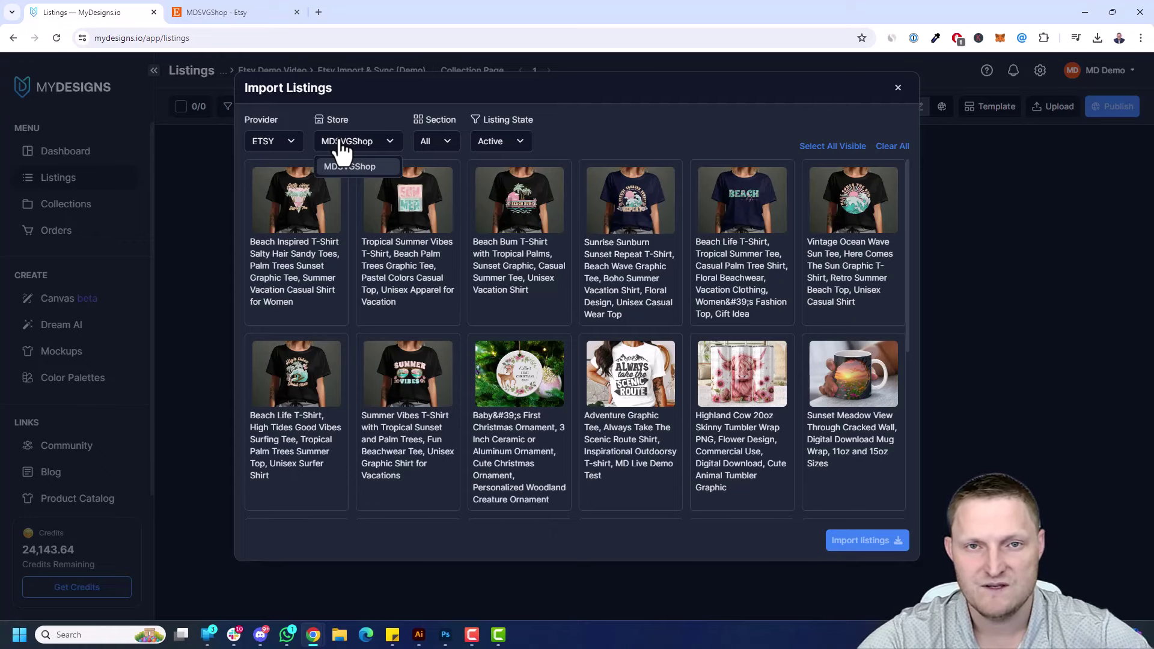
{"action": "left_click", "coordinate": [349, 166]}
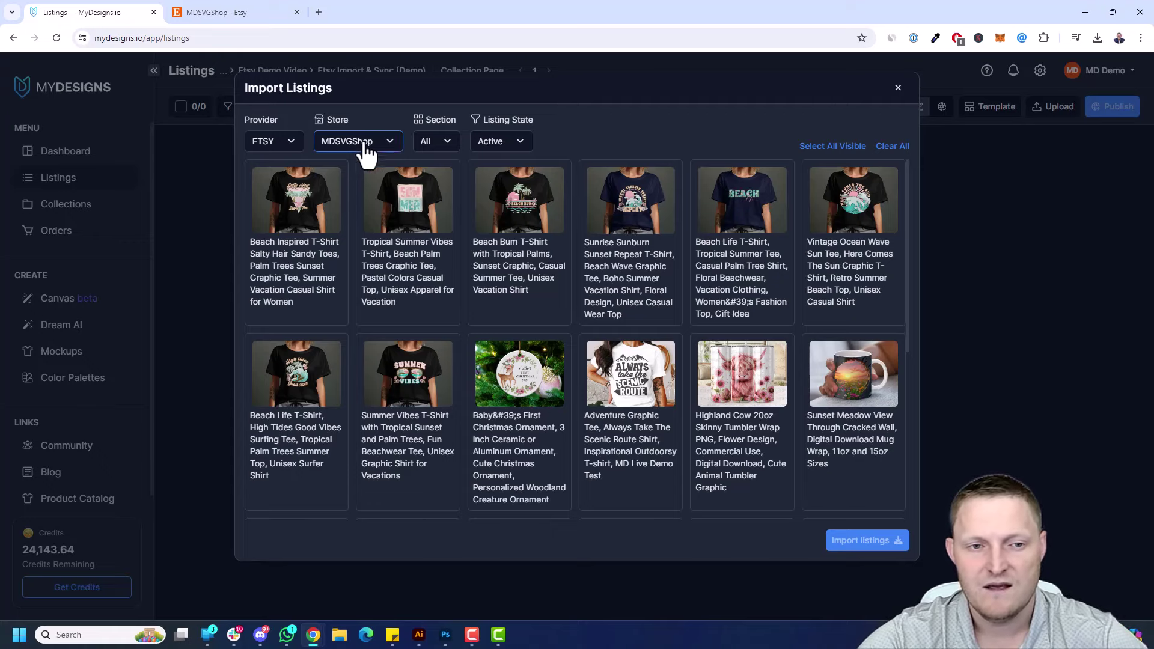
{"action": "left_click", "coordinate": [434, 145]}
{"action": "left_click", "coordinate": [445, 201]}
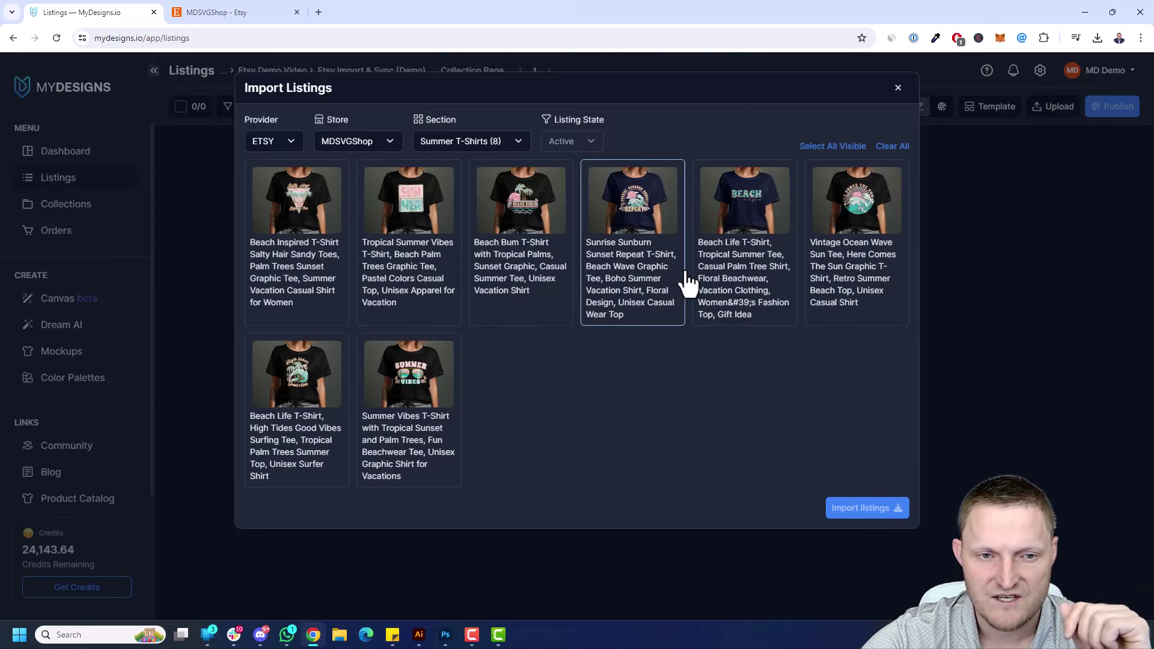
{"action": "left_click", "coordinate": [832, 146]}
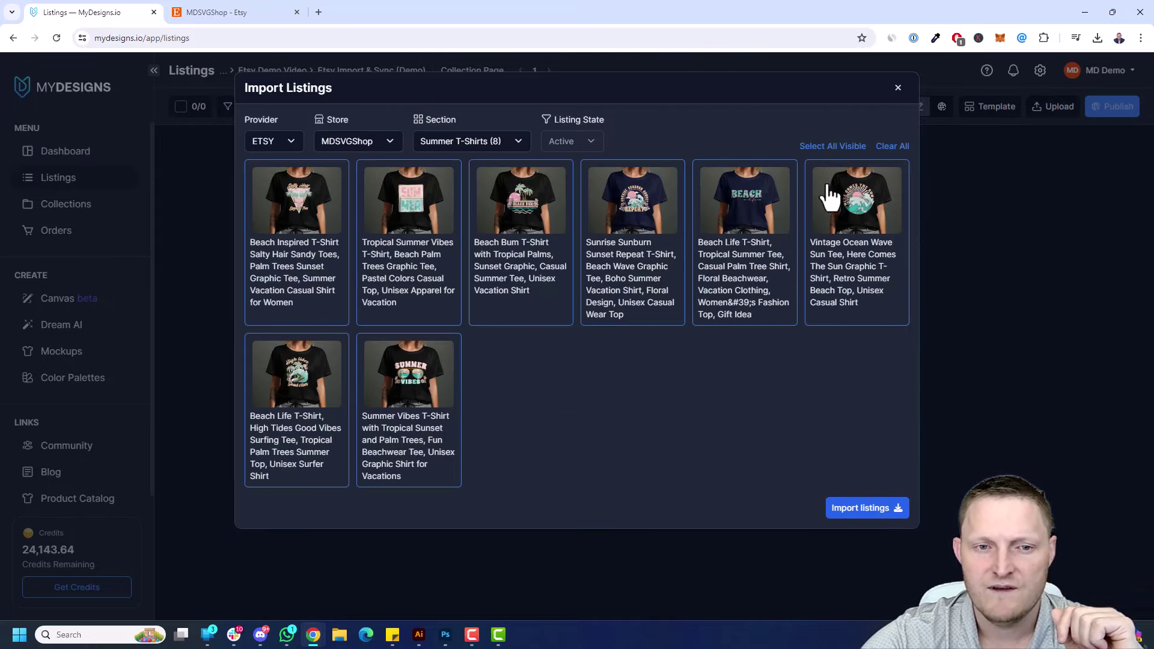
{"action": "left_click", "coordinate": [851, 512]}
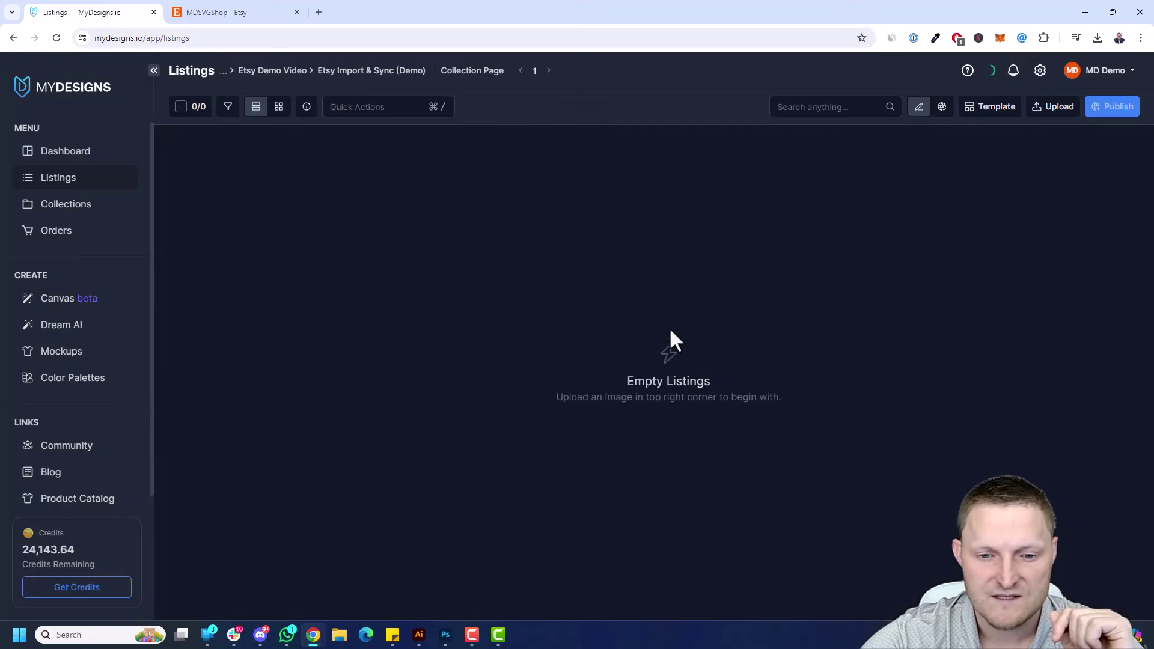
Step: Confirm the Fetch Etsy listings job succeeded, then view the 8 imported listings
{"action": "left_click", "coordinate": [1014, 71]}
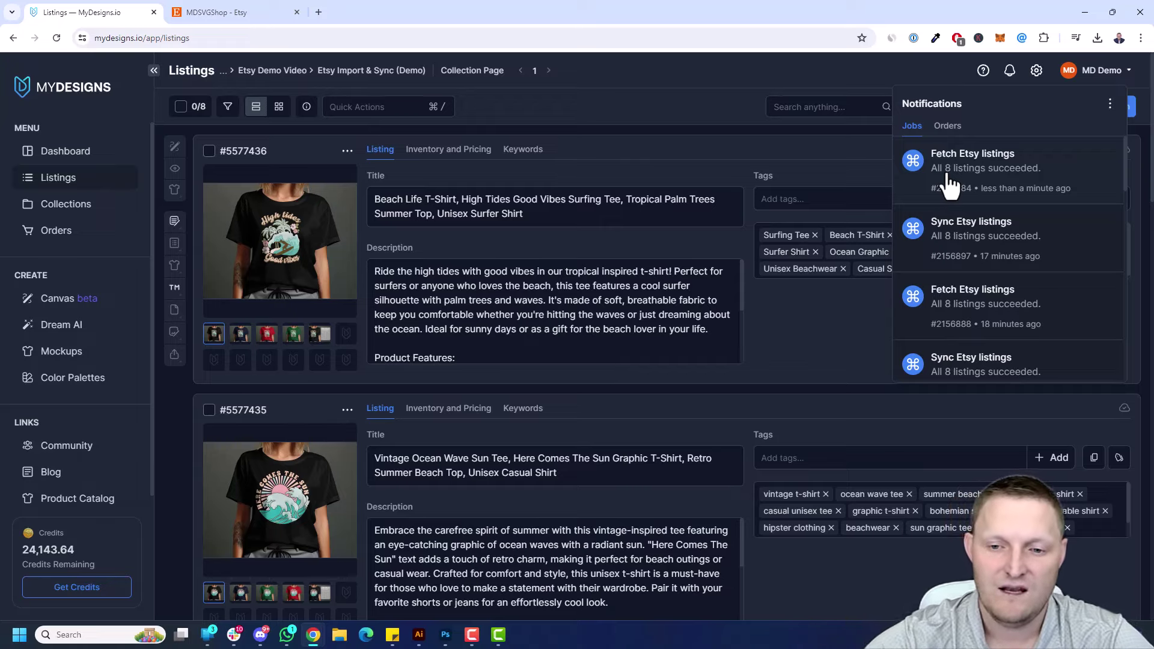
{"action": "left_click", "coordinate": [834, 335]}
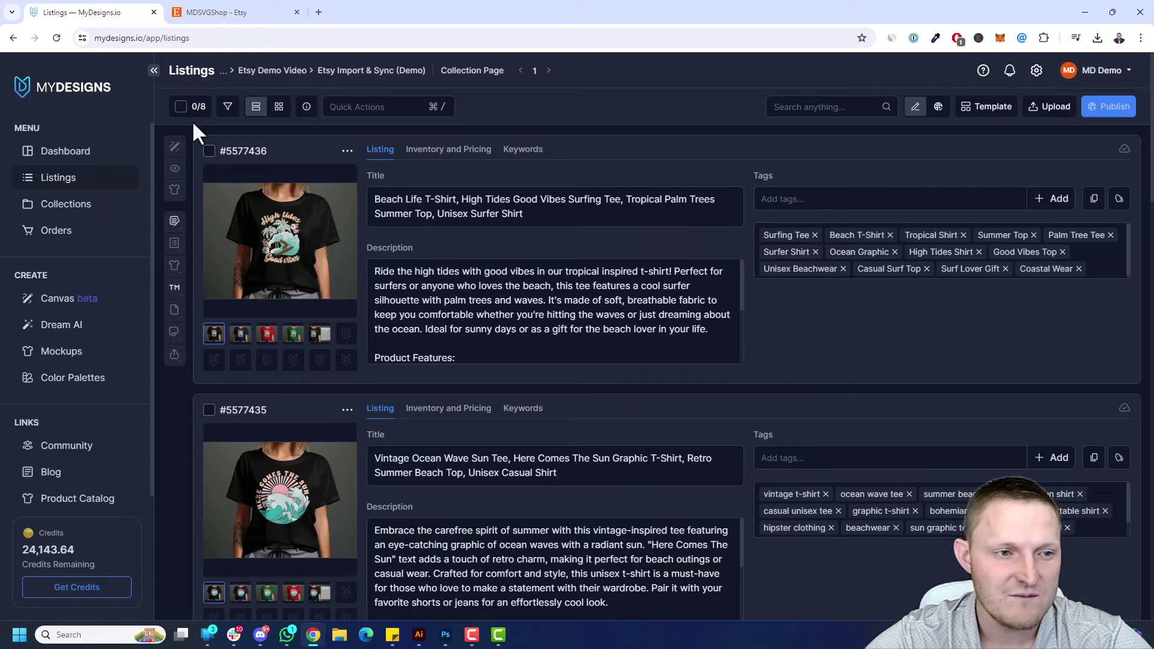
Step: Look over the imported listings and tick select-all so 8/8 are selected
{"action": "scroll", "coordinate": [320, 191], "scroll_direction": "down", "scroll_amount": 1}
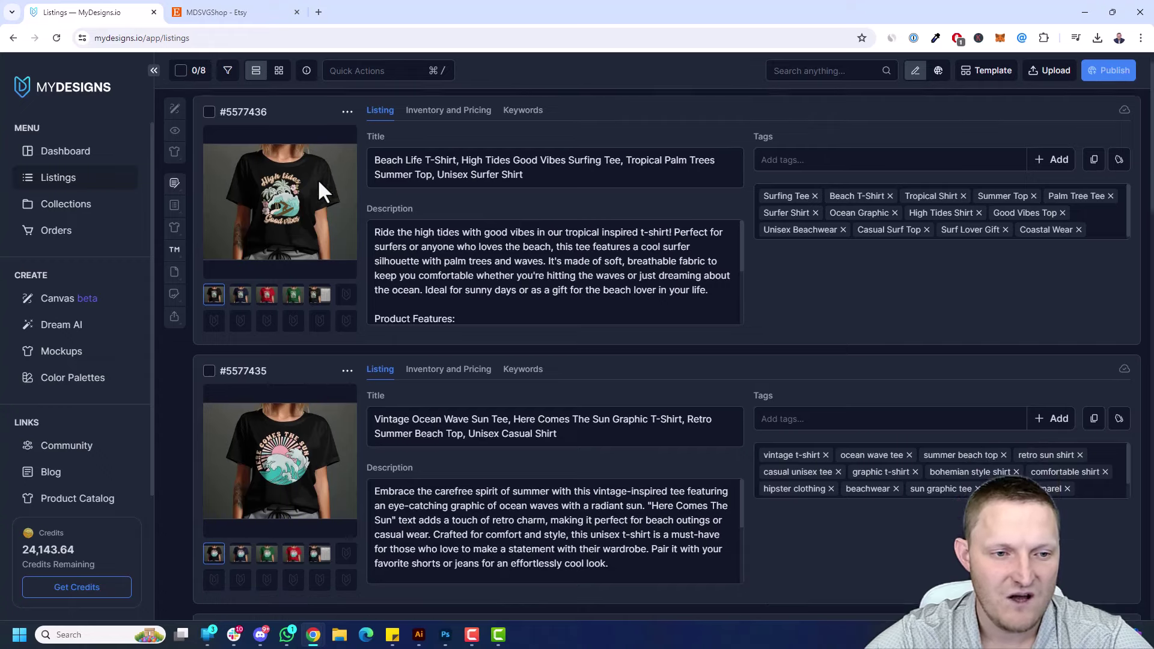
{"action": "scroll", "coordinate": [317, 178], "scroll_direction": "down", "scroll_amount": 2}
{"action": "scroll", "coordinate": [317, 179], "scroll_direction": "up", "scroll_amount": 3}
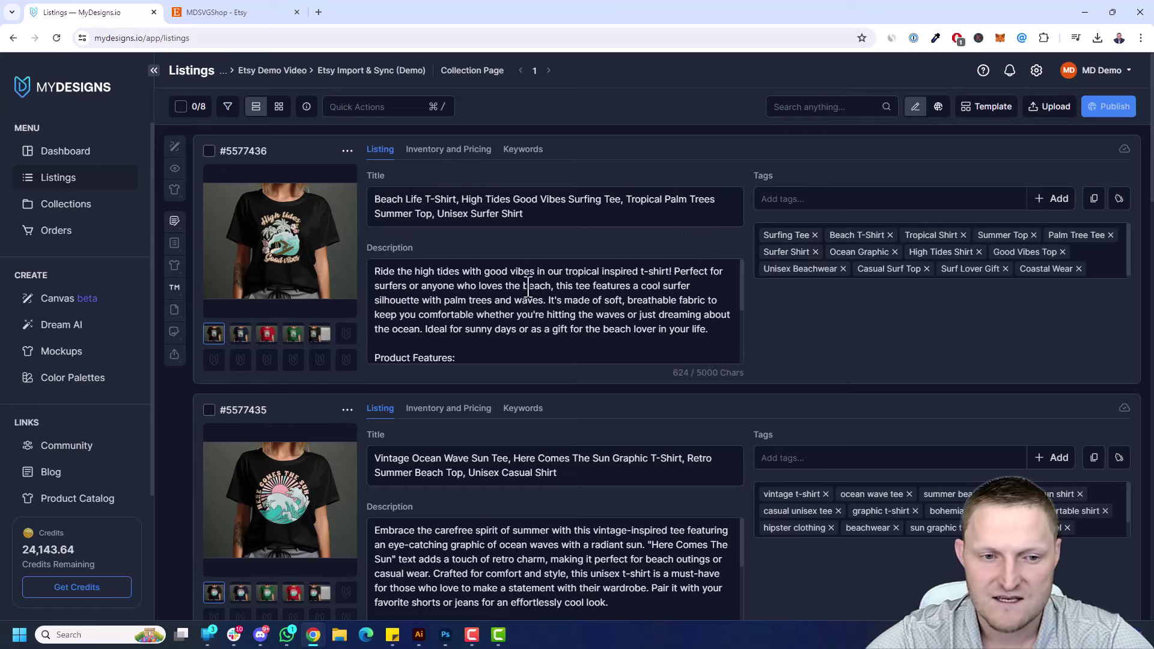
{"action": "scroll", "coordinate": [528, 287], "scroll_direction": "down", "scroll_amount": 3}
{"action": "scroll", "coordinate": [527, 287], "scroll_direction": "up", "scroll_amount": 3}
{"action": "scroll", "coordinate": [280, 258], "scroll_direction": "down", "scroll_amount": 5}
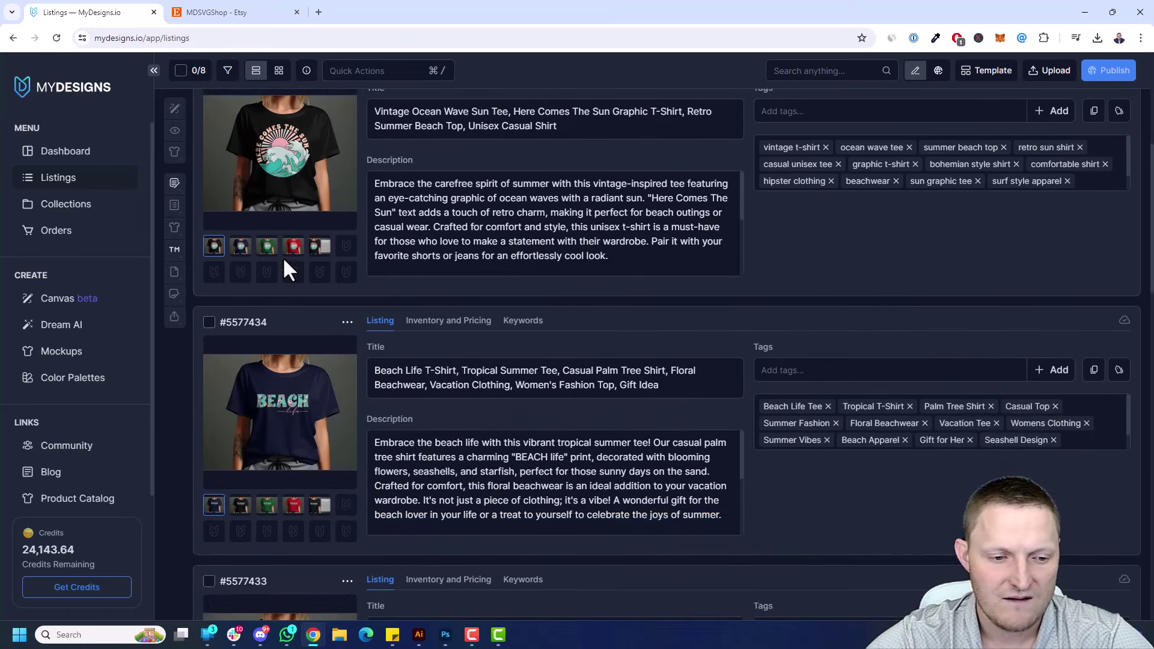
{"action": "scroll", "coordinate": [285, 260], "scroll_direction": "down", "scroll_amount": 20}
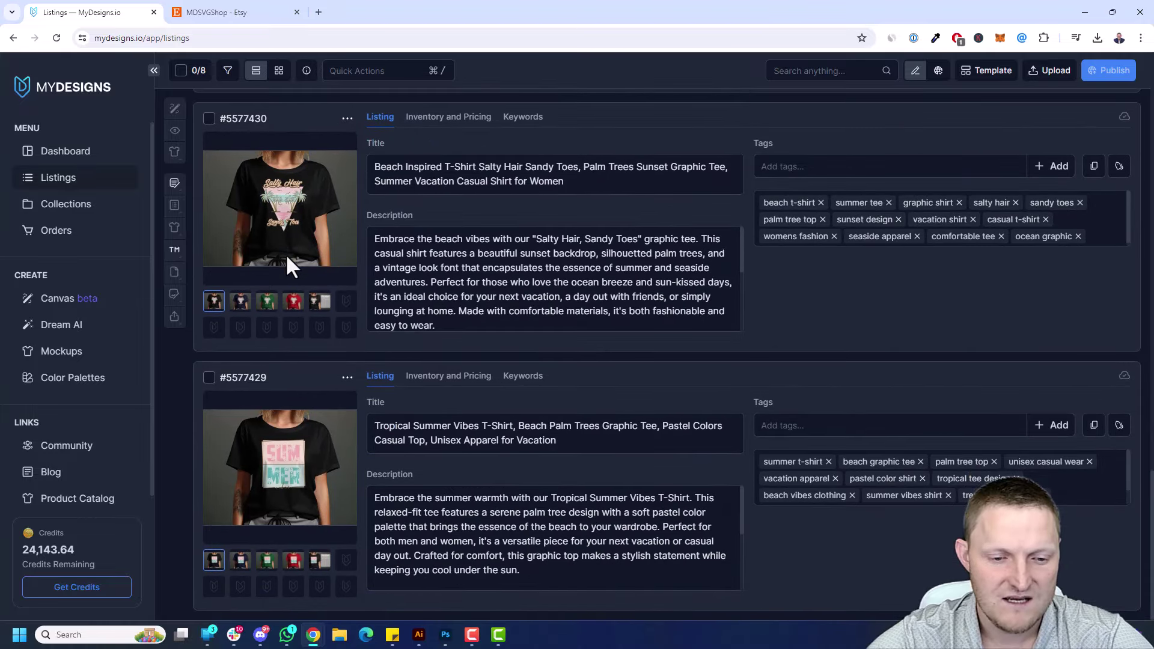
{"action": "scroll", "coordinate": [286, 254], "scroll_direction": "up", "scroll_amount": 20}
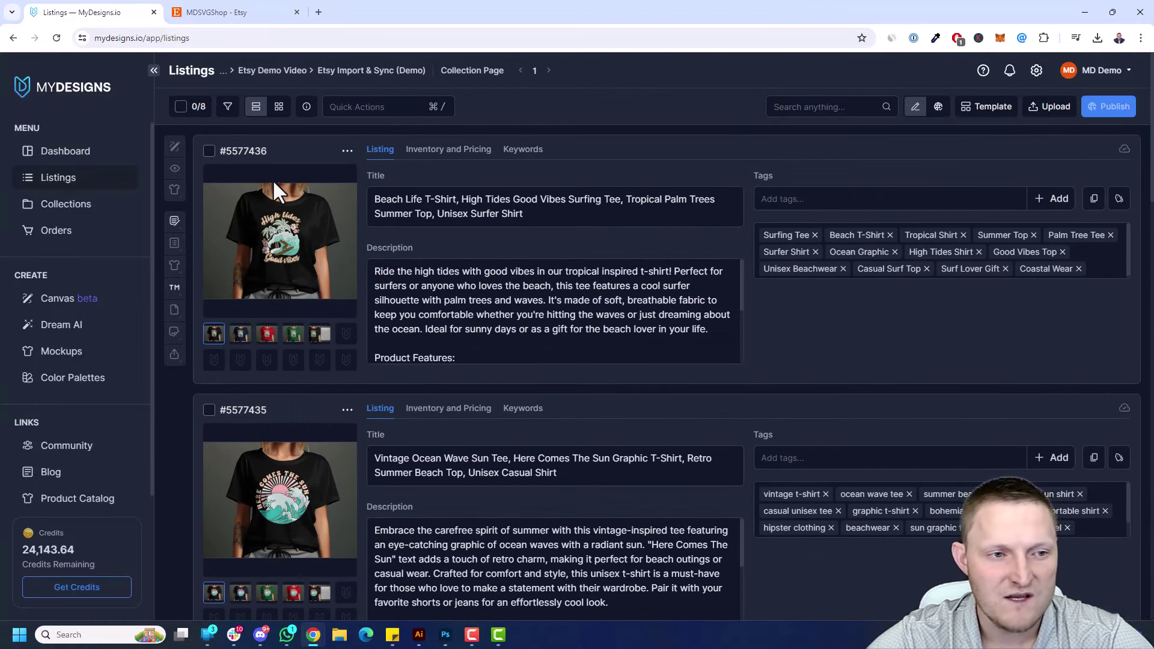
{"action": "left_click", "coordinate": [182, 109]}
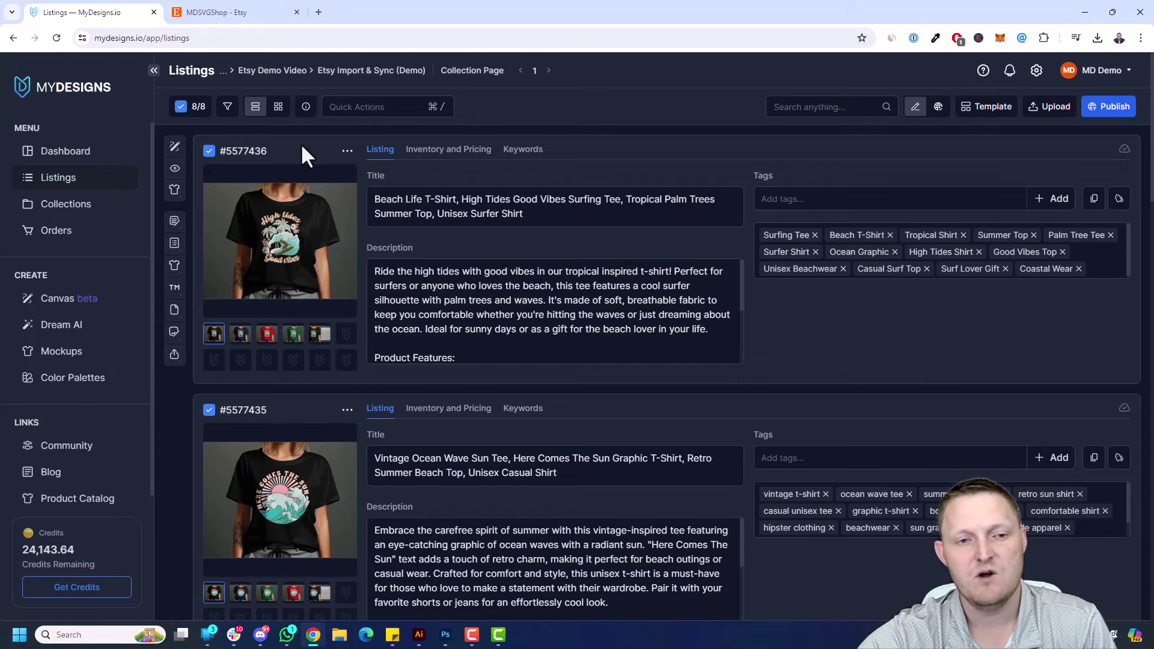
Step: Preview the Review Card image from the desktop in Photos, then close the card image windows
{"action": "left_click", "coordinate": [1083, 13]}
{"action": "double_click", "coordinate": [21, 201]}
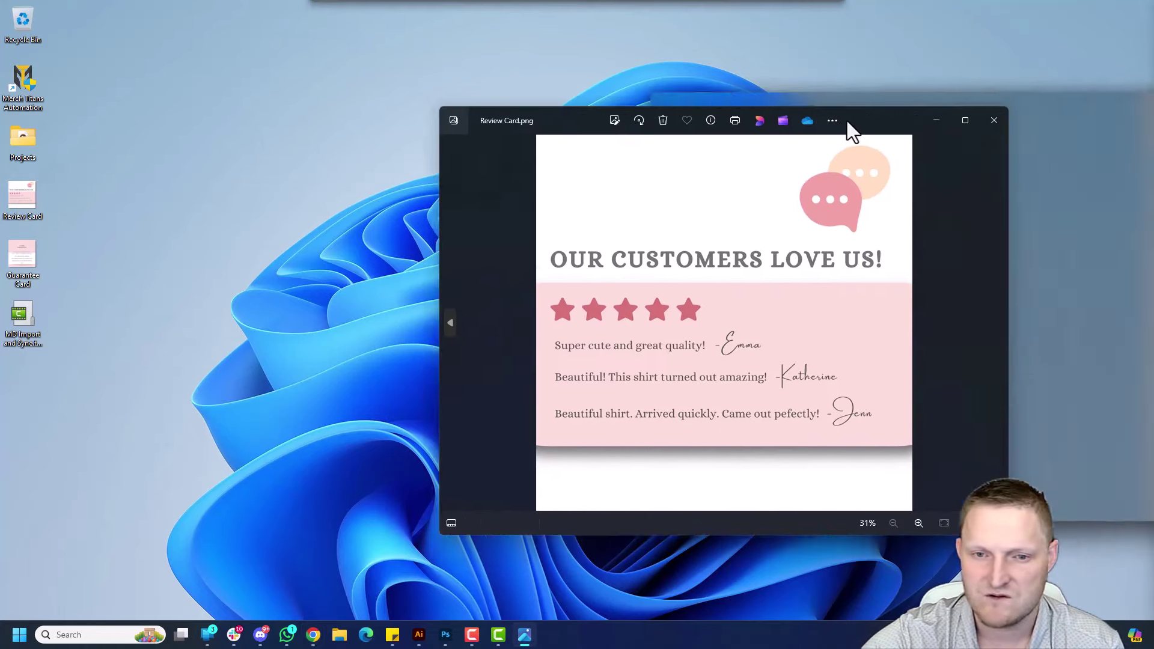
{"action": "left_click_drag", "start_coordinate": [847, 119], "coordinate": [705, 129]}
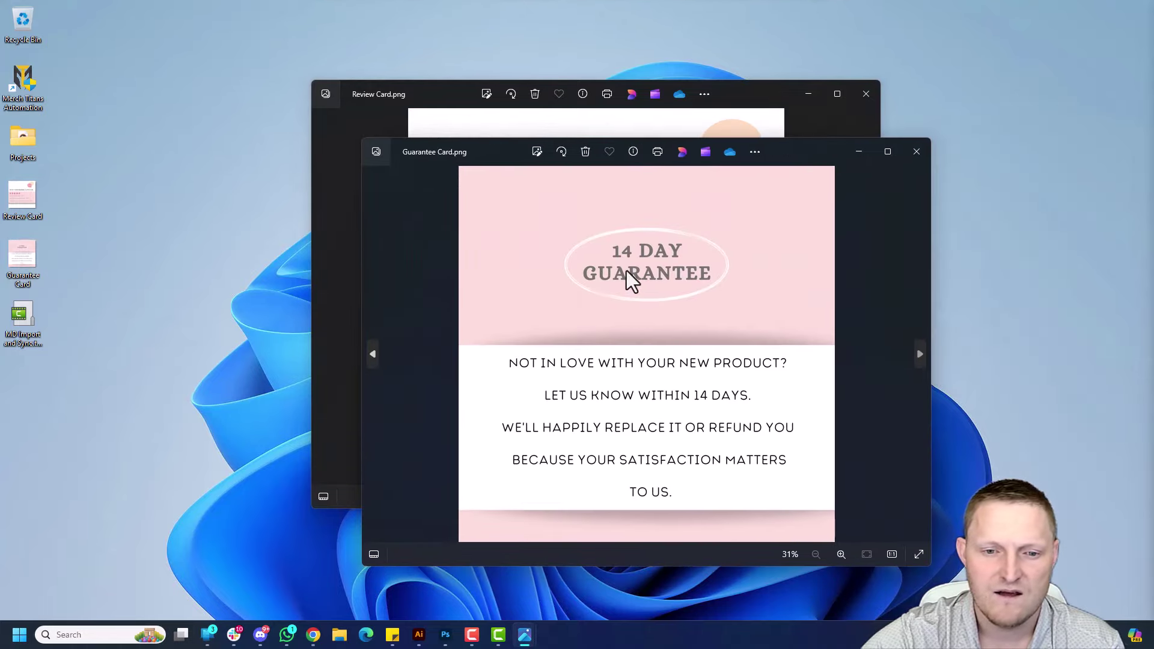
{"action": "left_click", "coordinate": [916, 152]}
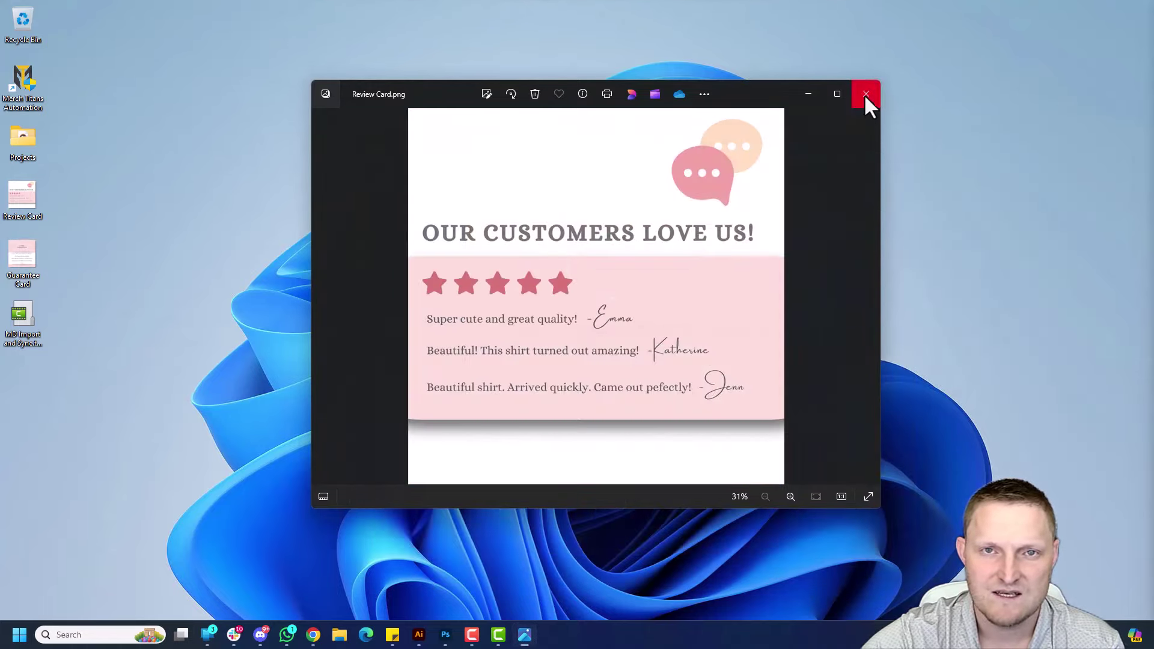
{"action": "left_click", "coordinate": [865, 94]}
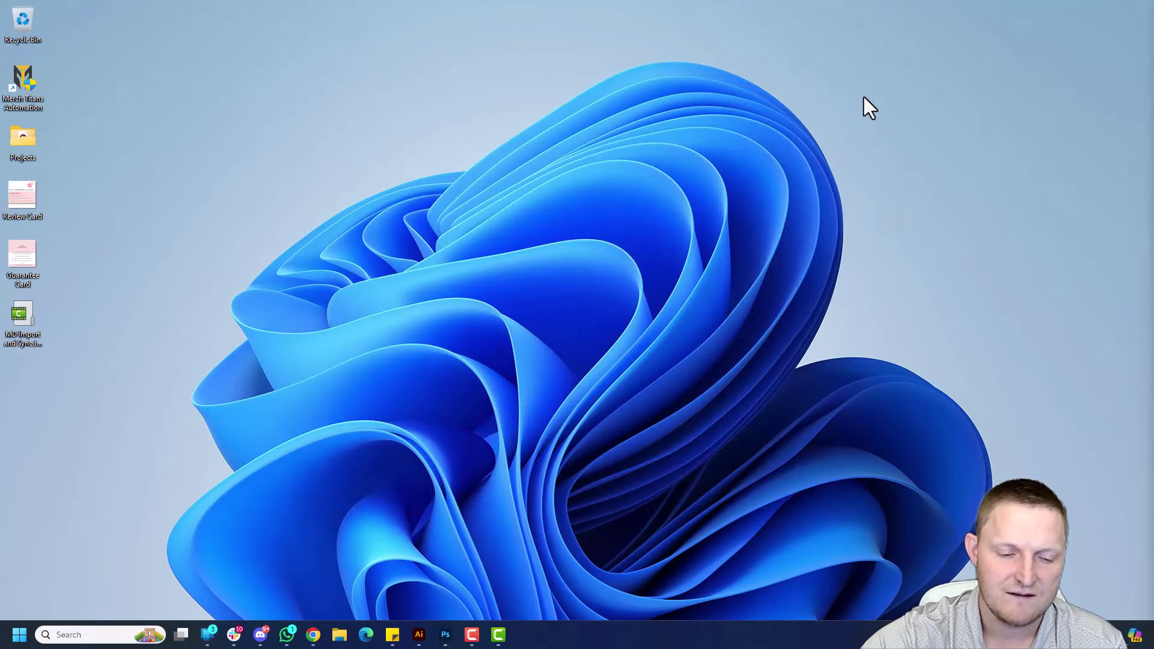
Step: View the Salty Hair Sandy Toes listing's navy, green, red and size chart images, then return to MyDesigns
{"action": "mouse_move", "coordinate": [314, 635]}
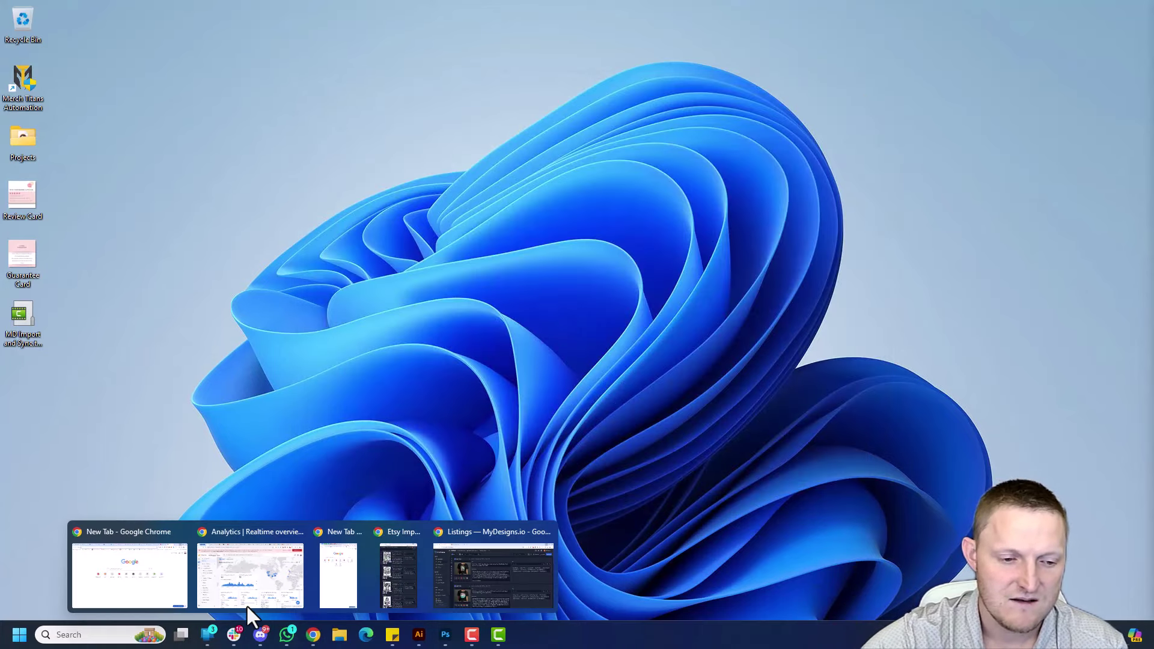
{"action": "left_click", "coordinate": [514, 590]}
{"action": "left_click", "coordinate": [219, 13]}
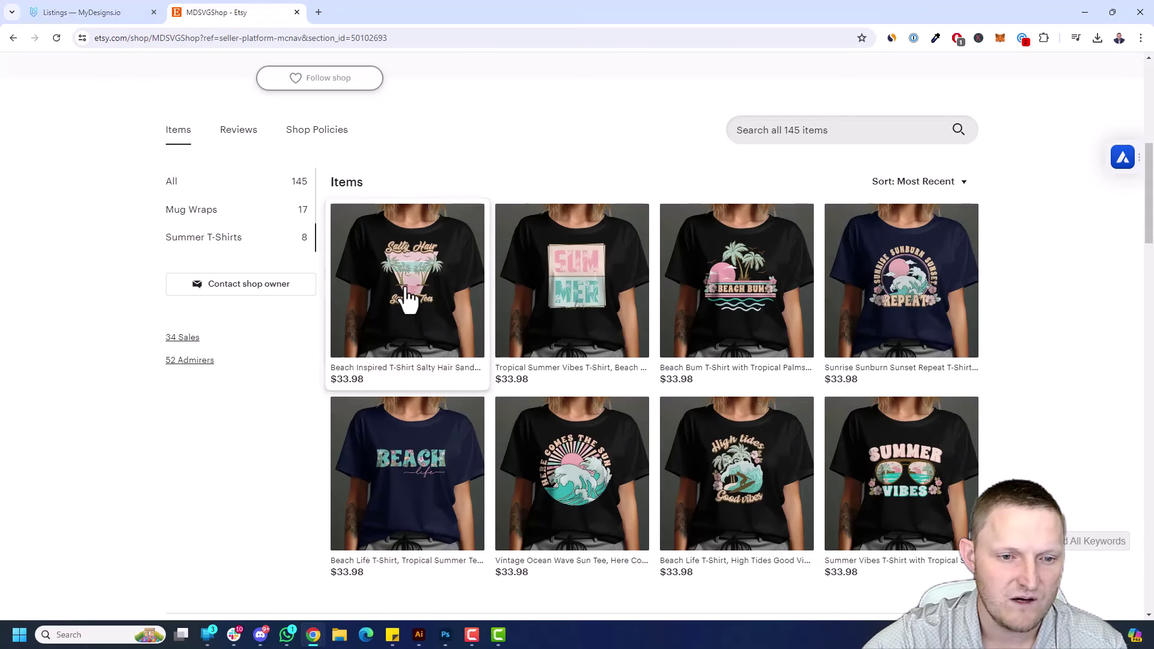
{"action": "left_click", "coordinate": [424, 289]}
{"action": "scroll", "coordinate": [443, 249], "scroll_direction": "down", "scroll_amount": 2}
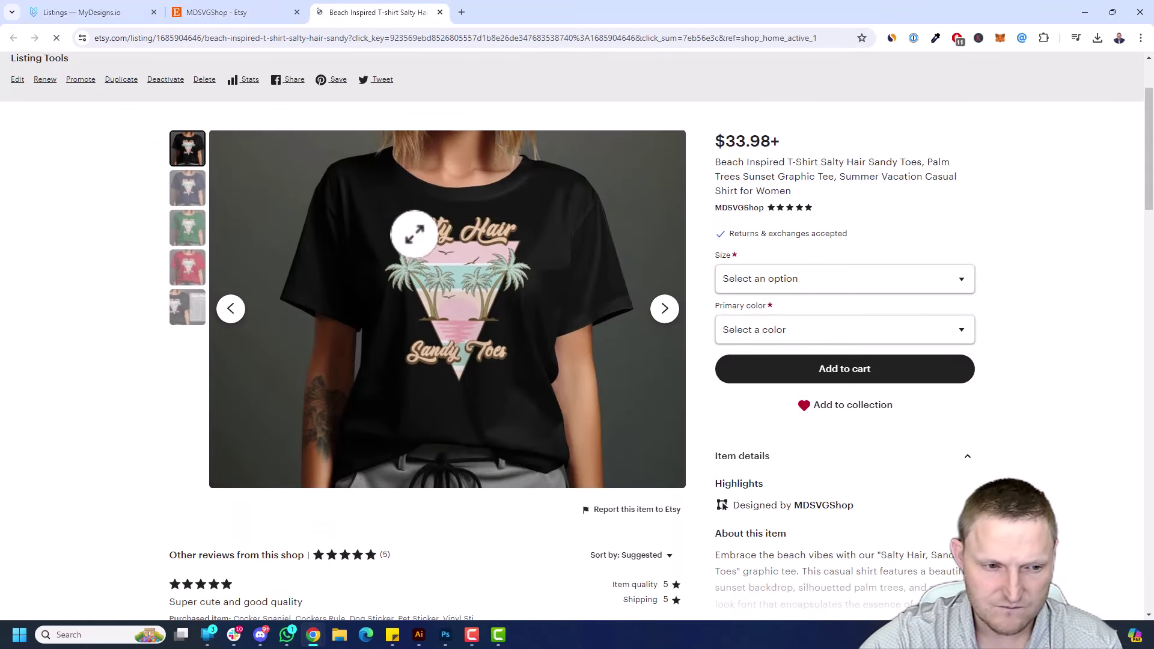
{"action": "left_click", "coordinate": [187, 188]}
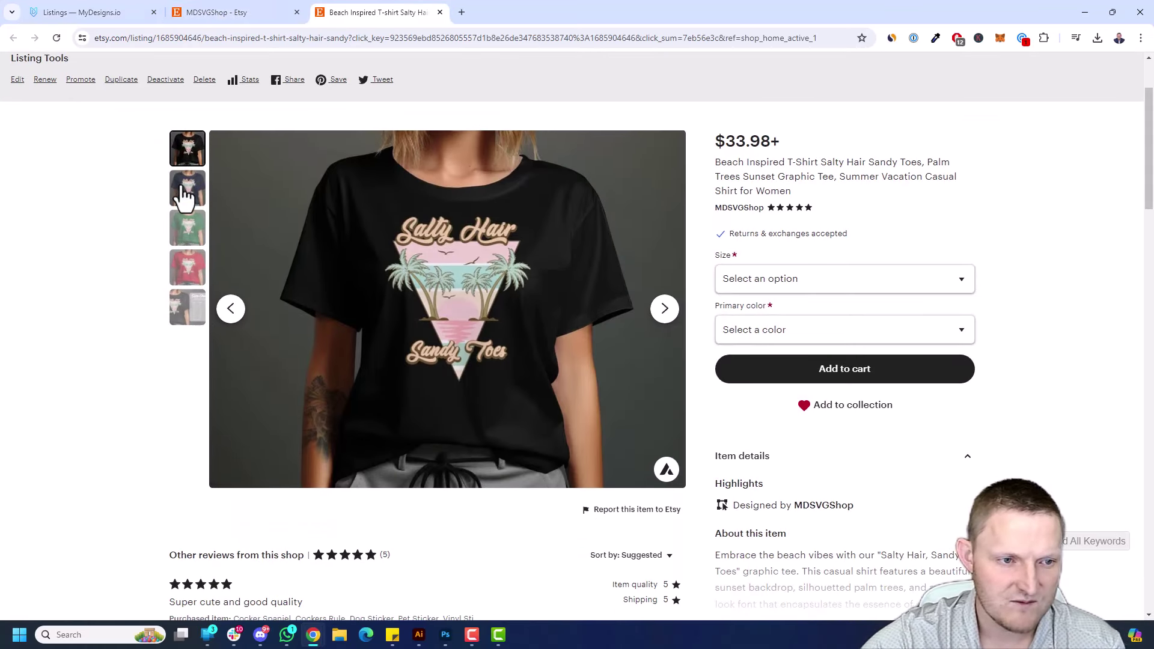
{"action": "left_click", "coordinate": [187, 232]}
{"action": "left_click", "coordinate": [188, 265]}
{"action": "left_click", "coordinate": [188, 307]}
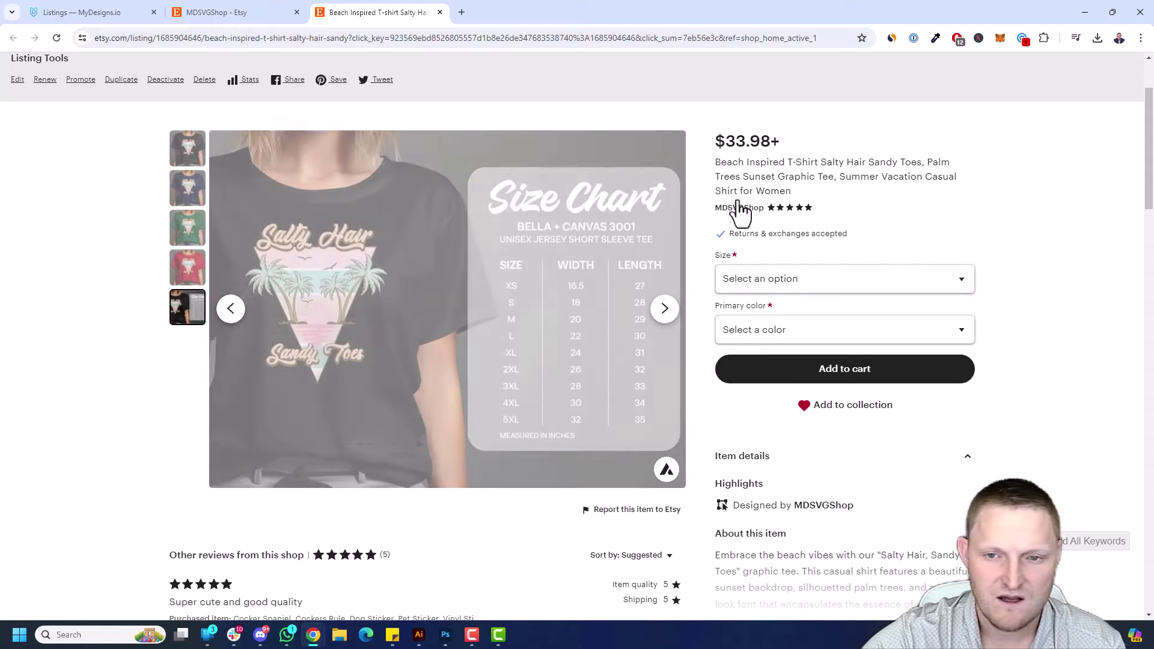
{"action": "scroll", "coordinate": [763, 297], "scroll_direction": "up", "scroll_amount": 2}
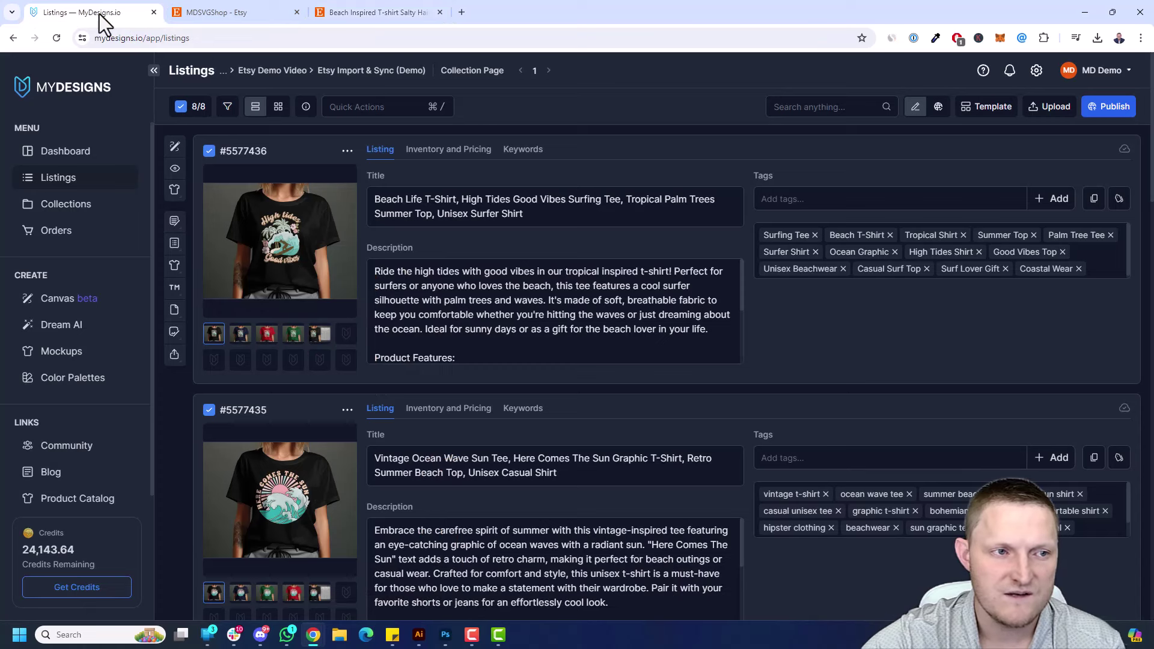
{"action": "left_click", "coordinate": [99, 14]}
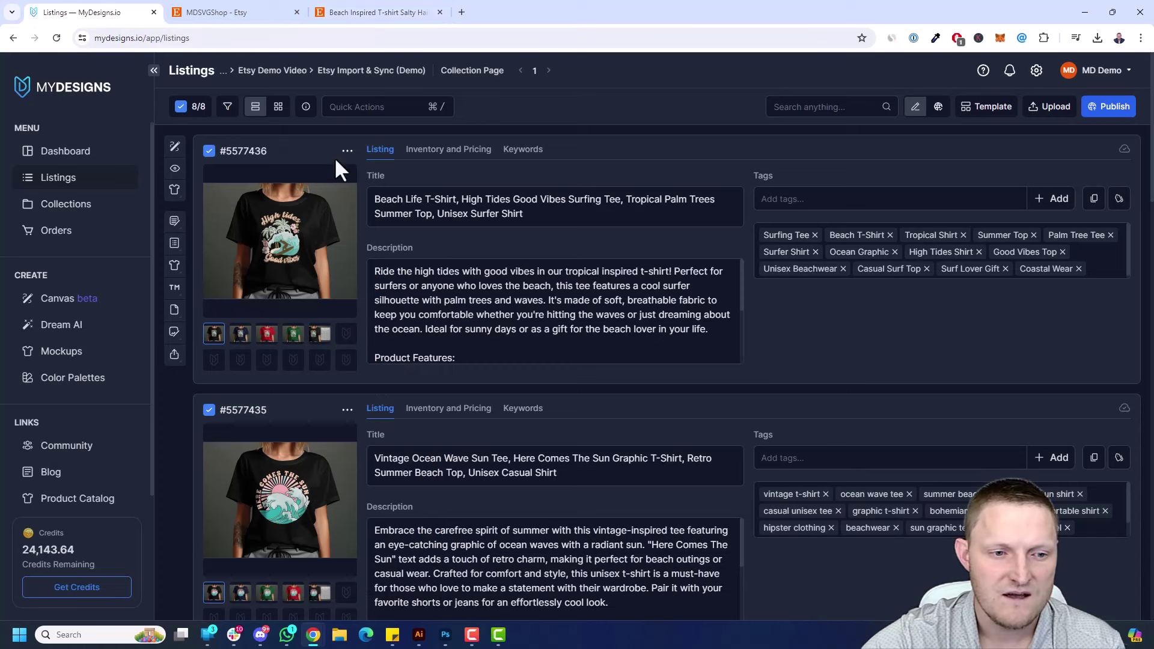
Step: Upload Review Card.png to all selected listings as Mockup 5 via Upload File to Multiple Listings
{"action": "left_click", "coordinate": [1045, 117]}
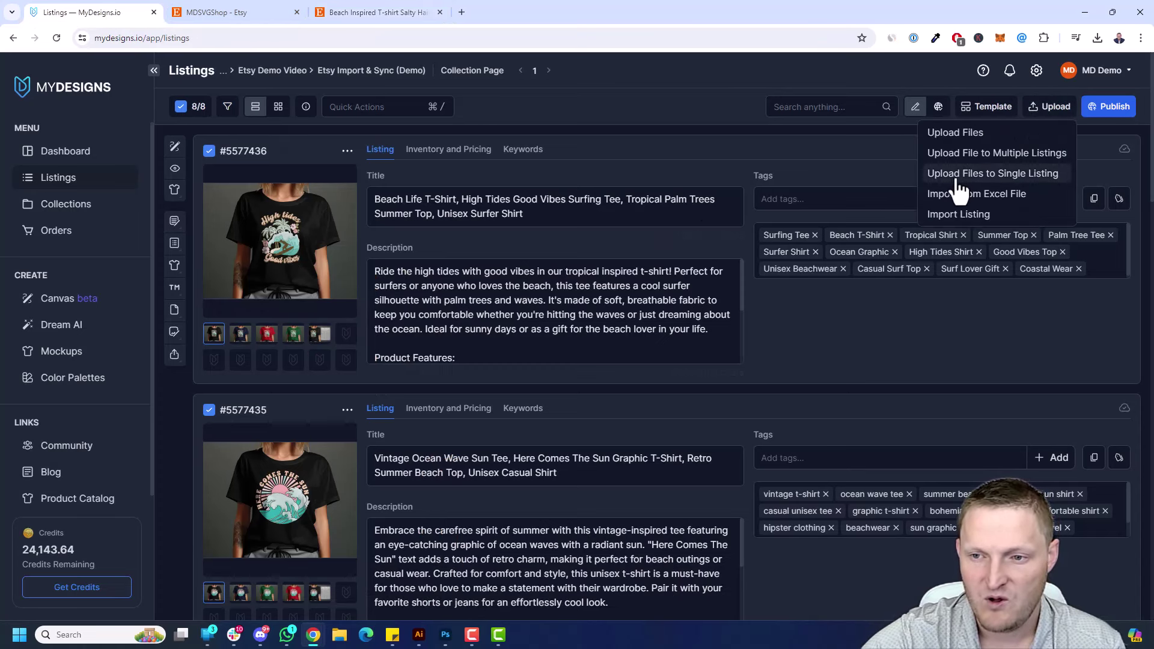
{"action": "left_click", "coordinate": [1039, 157]}
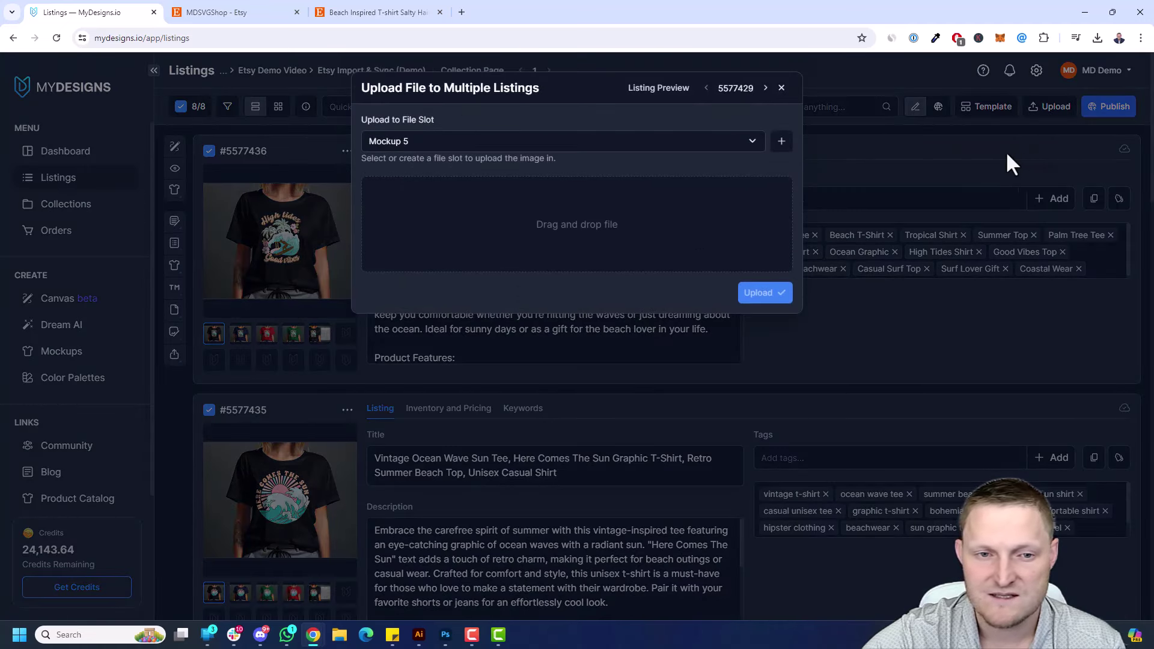
{"action": "left_click", "coordinate": [575, 235]}
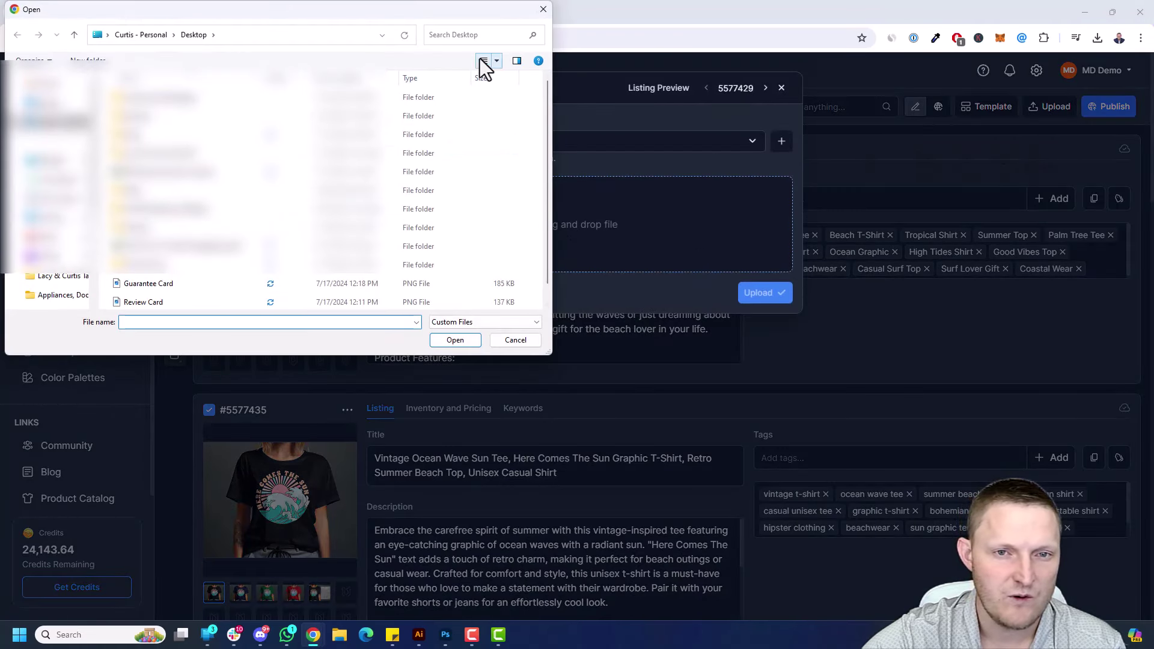
{"action": "scroll", "coordinate": [200, 207], "scroll_direction": "down", "scroll_amount": 1}
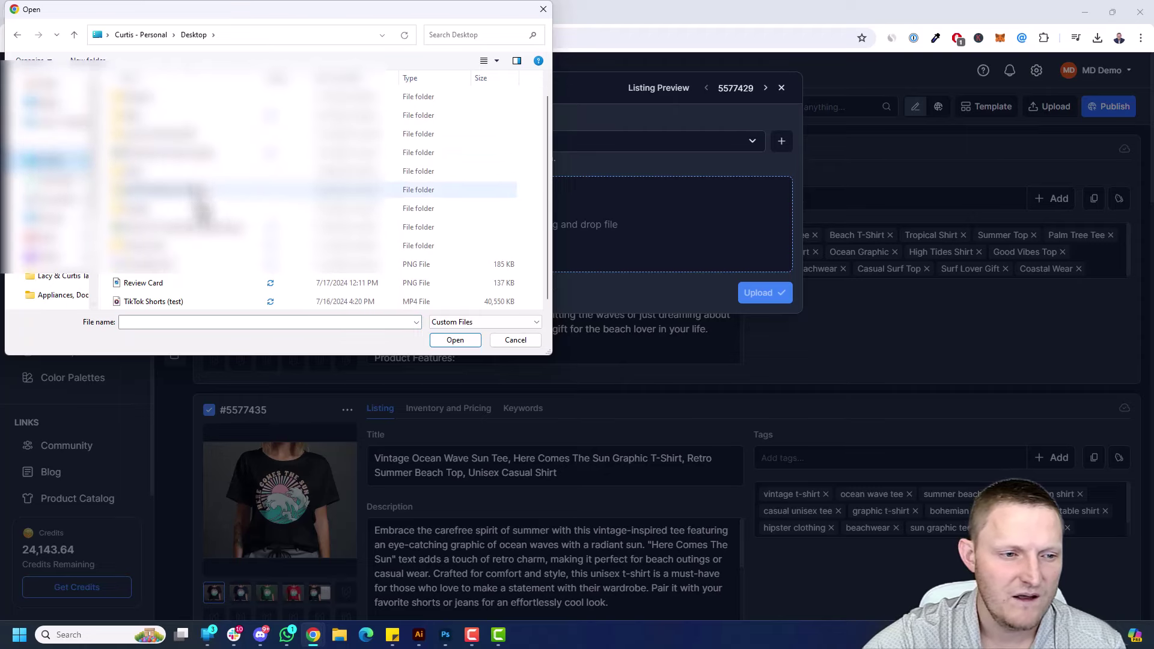
{"action": "left_click", "coordinate": [149, 282]}
{"action": "double_click", "coordinate": [148, 283]}
{"action": "left_click", "coordinate": [764, 291]}
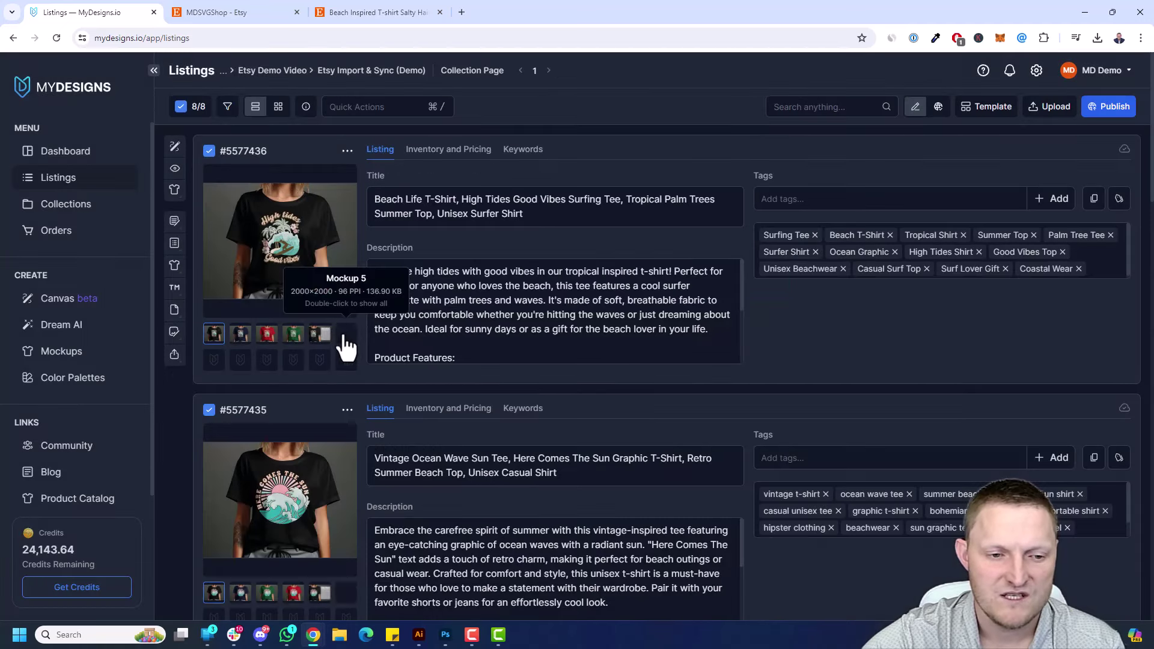
Step: Upload Guarantee Card.png as Mockup 6, using Change File to replace the mistakenly chosen Review Card
{"action": "left_click", "coordinate": [1049, 110]}
{"action": "left_click", "coordinate": [997, 154]}
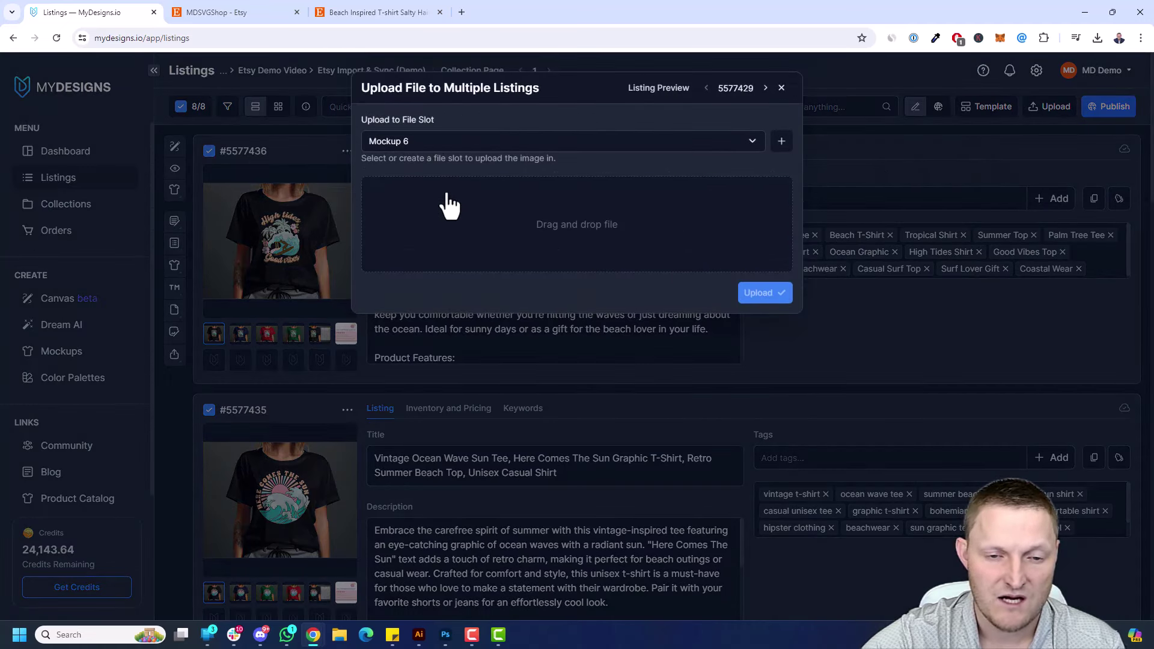
{"action": "left_click", "coordinate": [463, 225]}
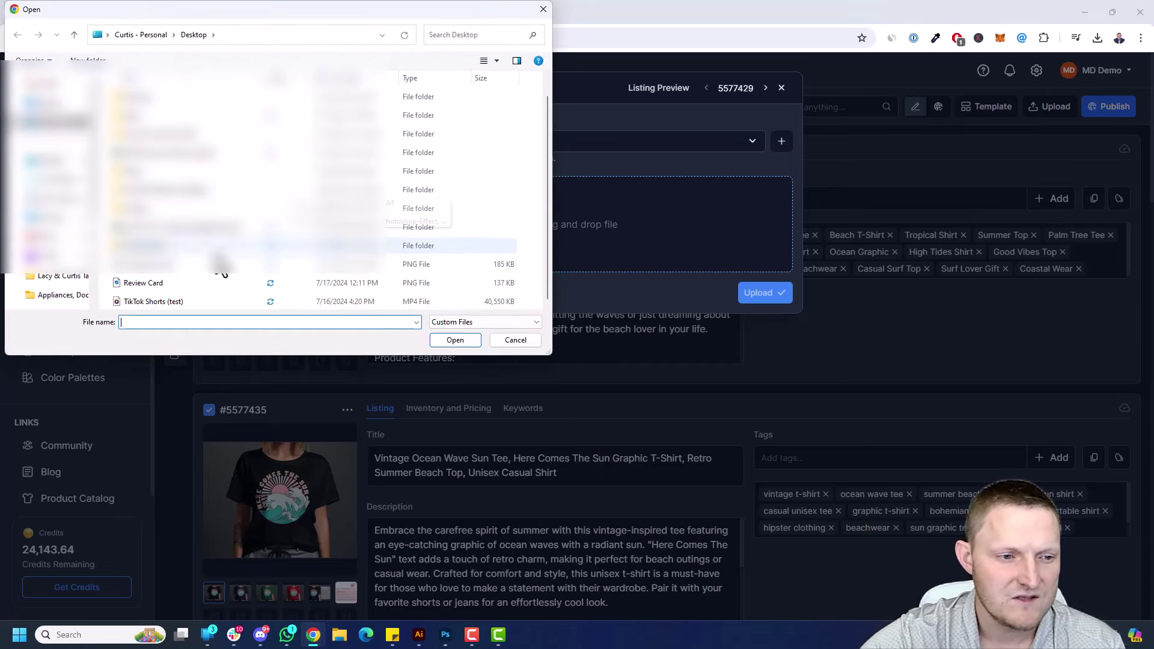
{"action": "left_click", "coordinate": [170, 283]}
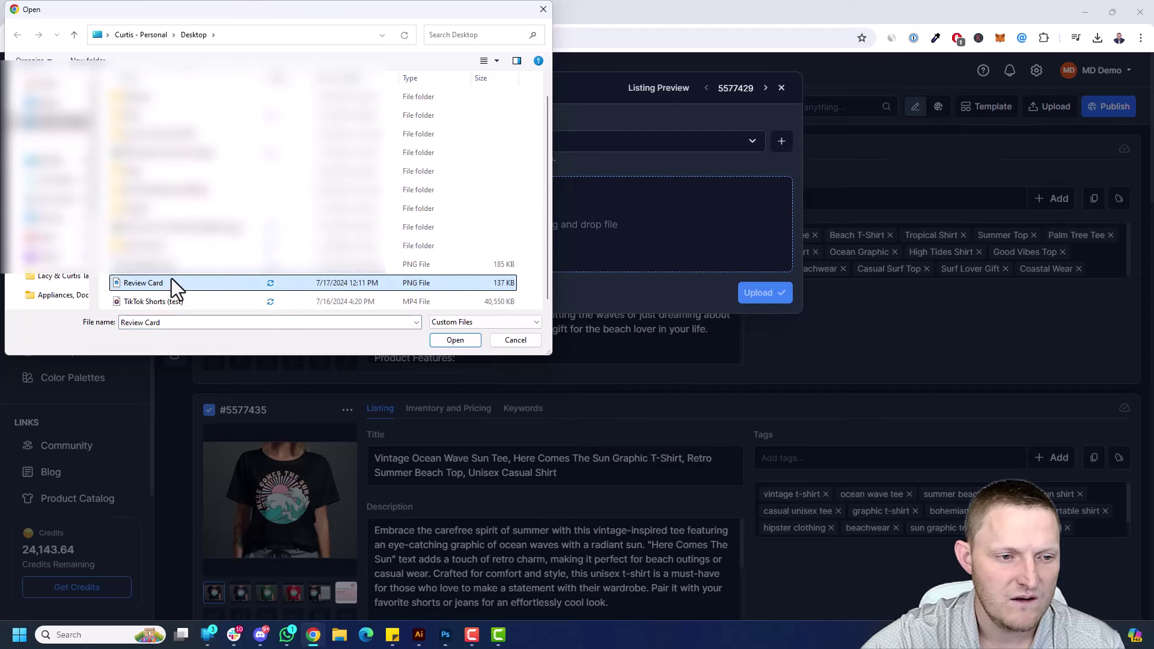
{"action": "double_click", "coordinate": [161, 284]}
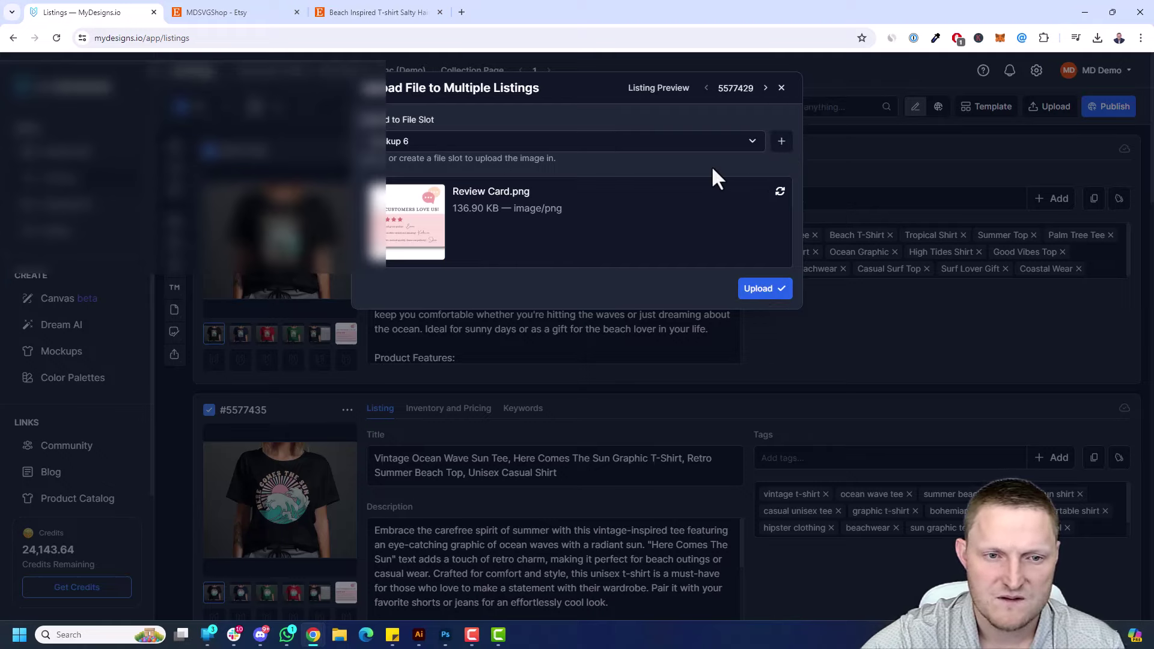
{"action": "left_click", "coordinate": [778, 195]}
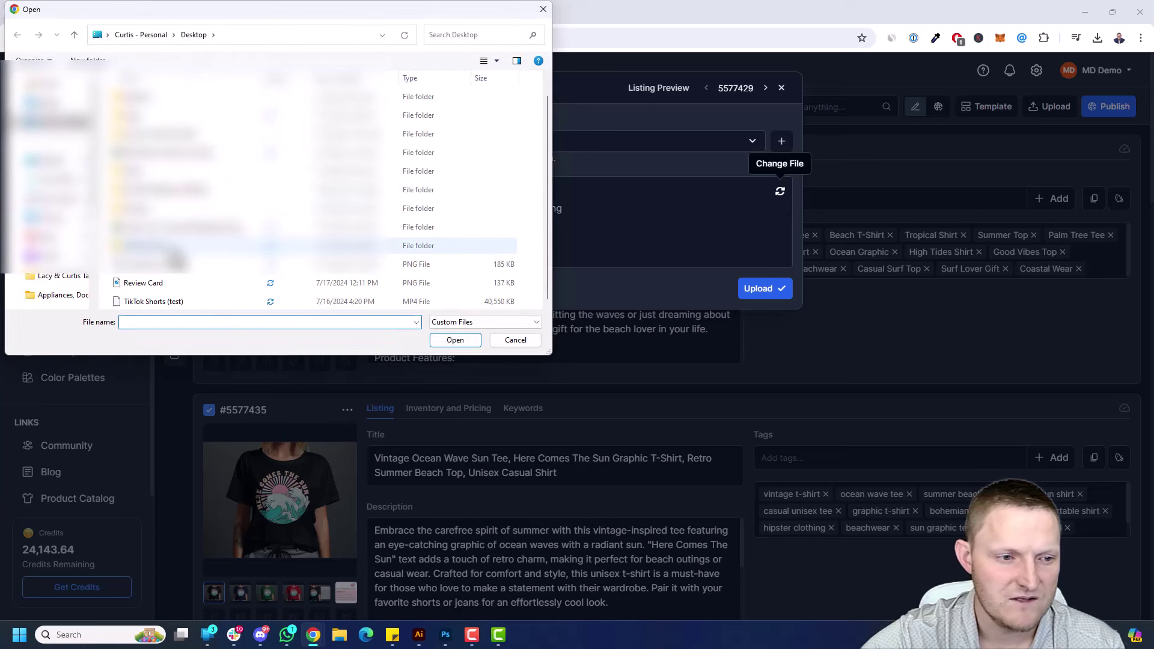
{"action": "double_click", "coordinate": [160, 265]}
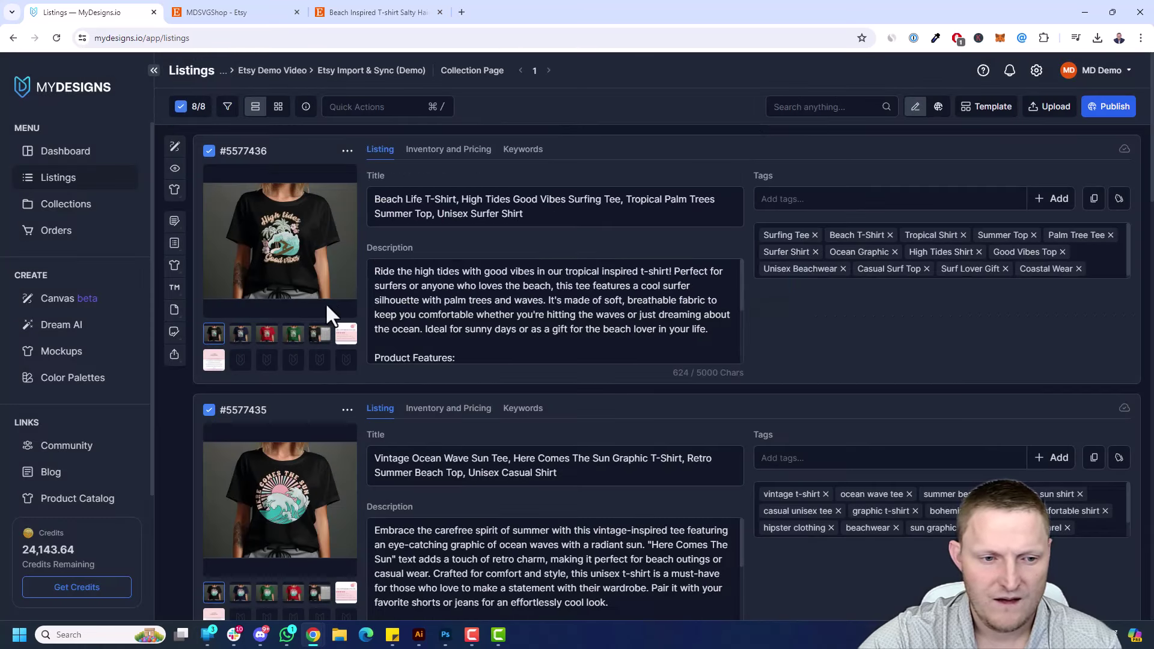
Step: Display the review card as each listing's main image in grid view
{"action": "left_click", "coordinate": [346, 334]}
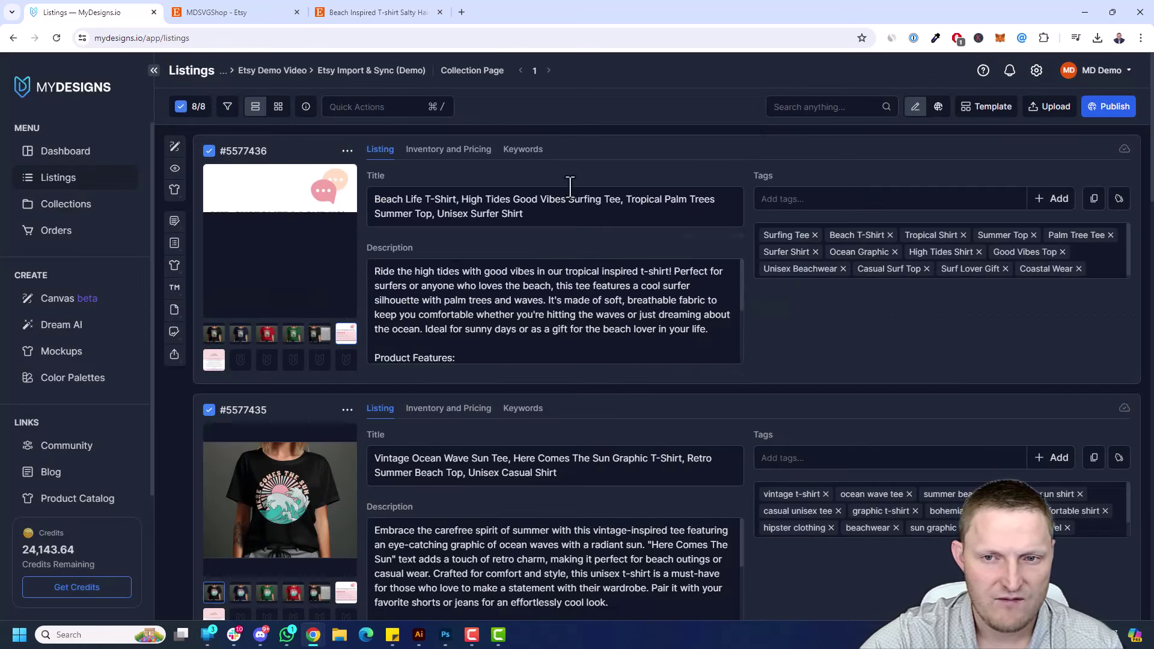
{"action": "left_click", "coordinate": [278, 108]}
{"action": "left_click", "coordinate": [394, 392]}
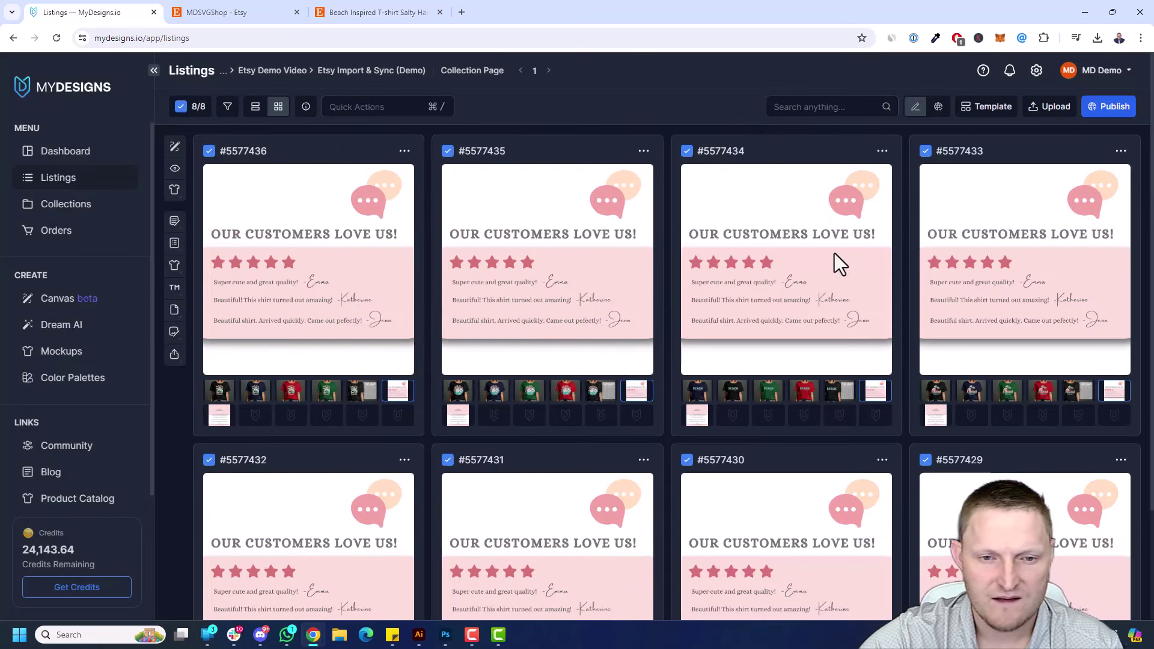
{"action": "scroll", "coordinate": [983, 242], "scroll_direction": "down", "scroll_amount": 2}
{"action": "scroll", "coordinate": [967, 445], "scroll_direction": "up", "scroll_amount": 2}
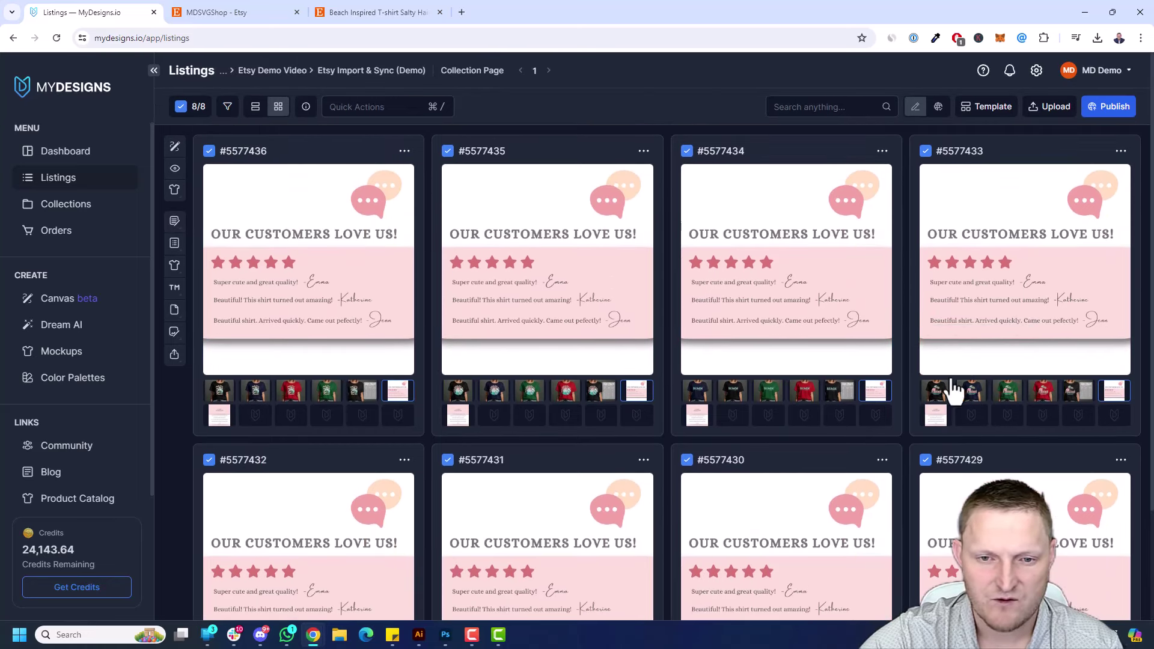
Step: Display the 14 Day Guarantee card on every listing, then switch to the detailed list view
{"action": "left_click", "coordinate": [457, 416]}
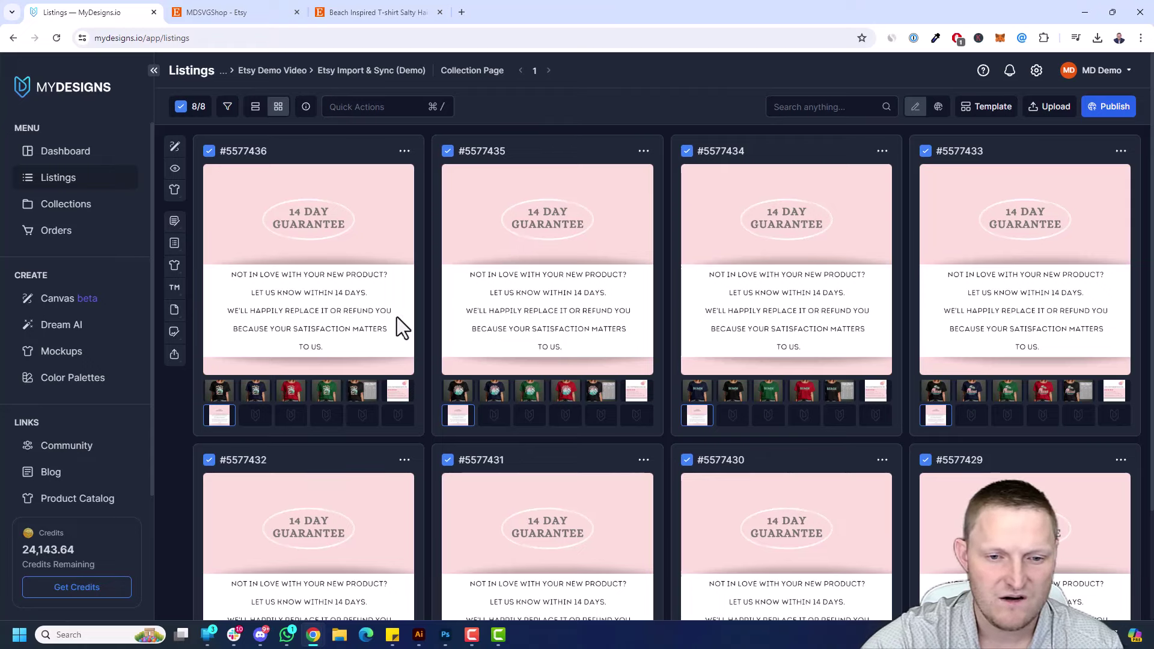
{"action": "scroll", "coordinate": [928, 305], "scroll_direction": "down", "scroll_amount": 2}
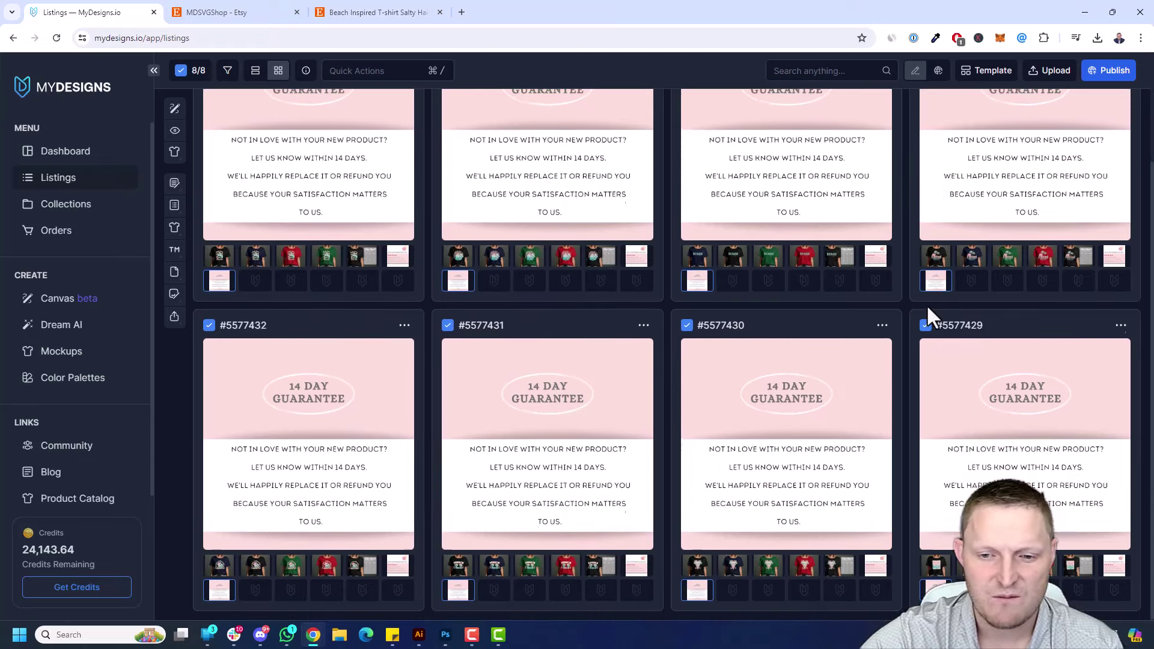
{"action": "scroll", "coordinate": [926, 304], "scroll_direction": "up", "scroll_amount": 2}
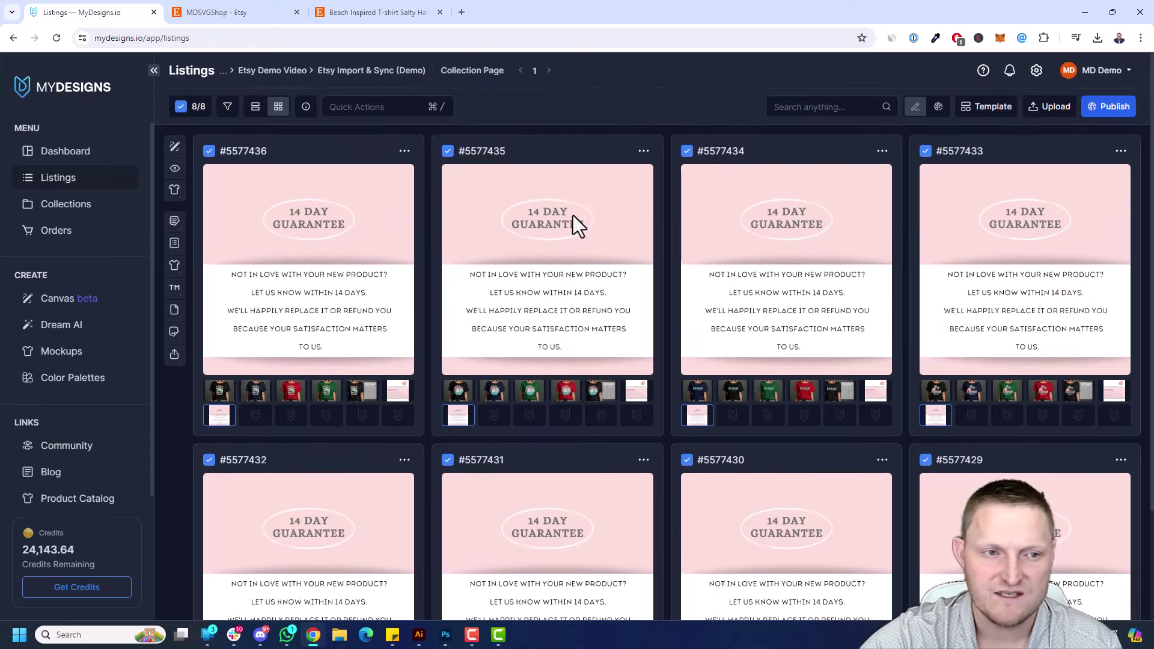
{"action": "left_click", "coordinate": [253, 108]}
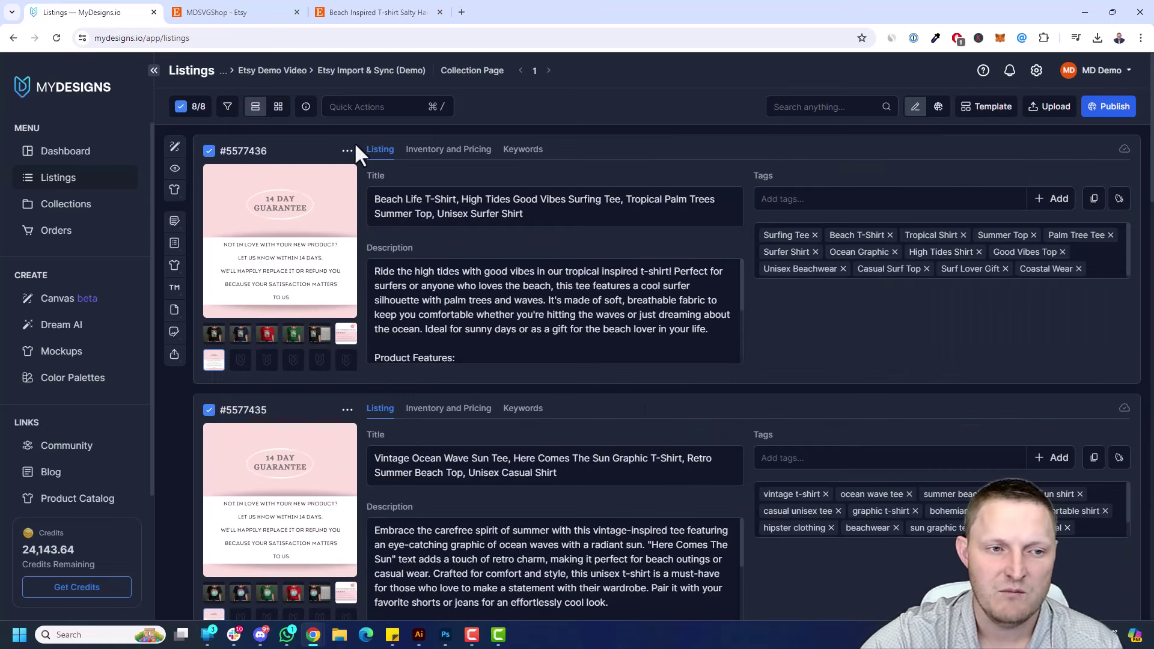
Step: Restore the shirt mockup as main image, then open Bulk Sync Publications with MDSVGShop selected
{"action": "left_click", "coordinate": [213, 334]}
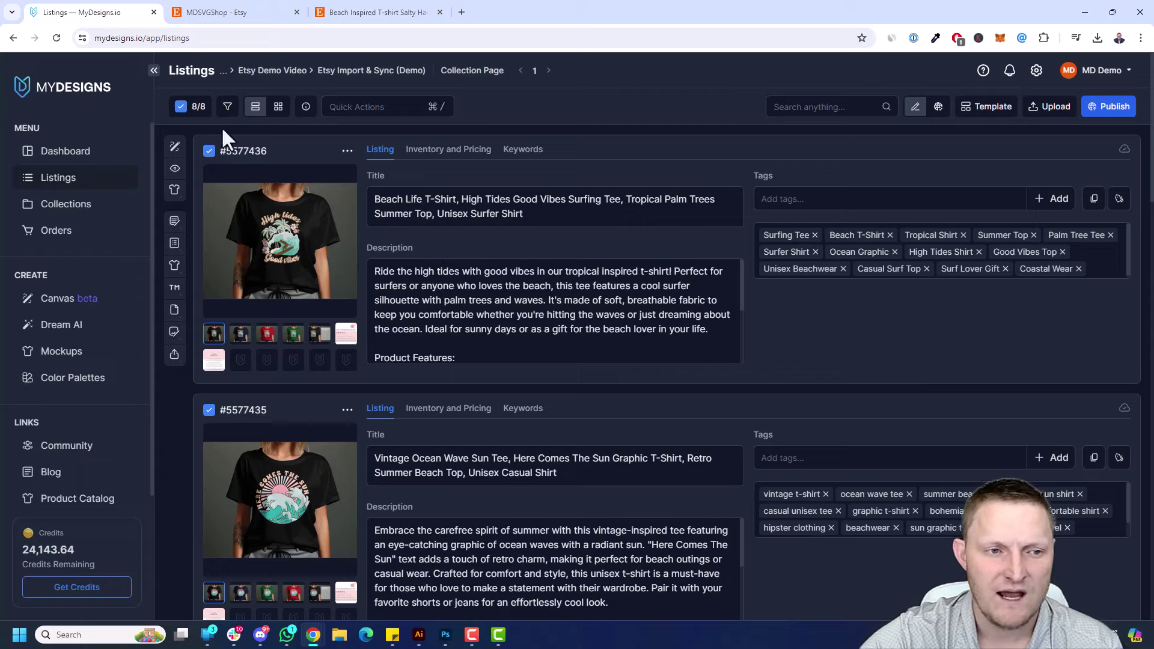
{"action": "left_click", "coordinate": [368, 106]}
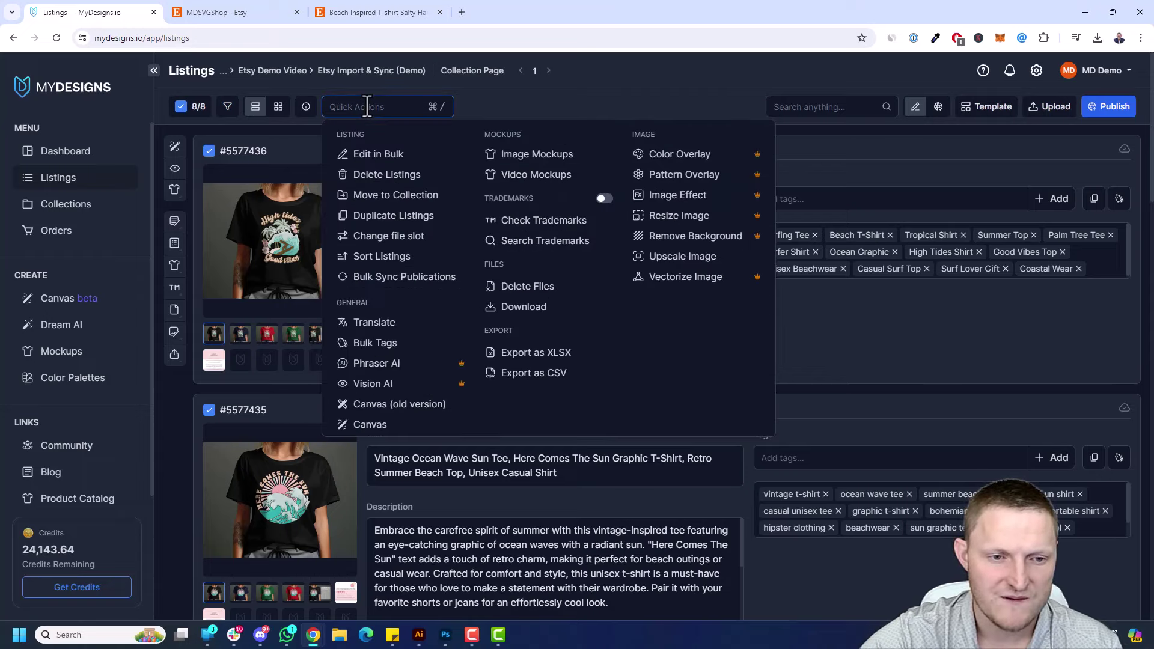
{"action": "left_click", "coordinate": [389, 277]}
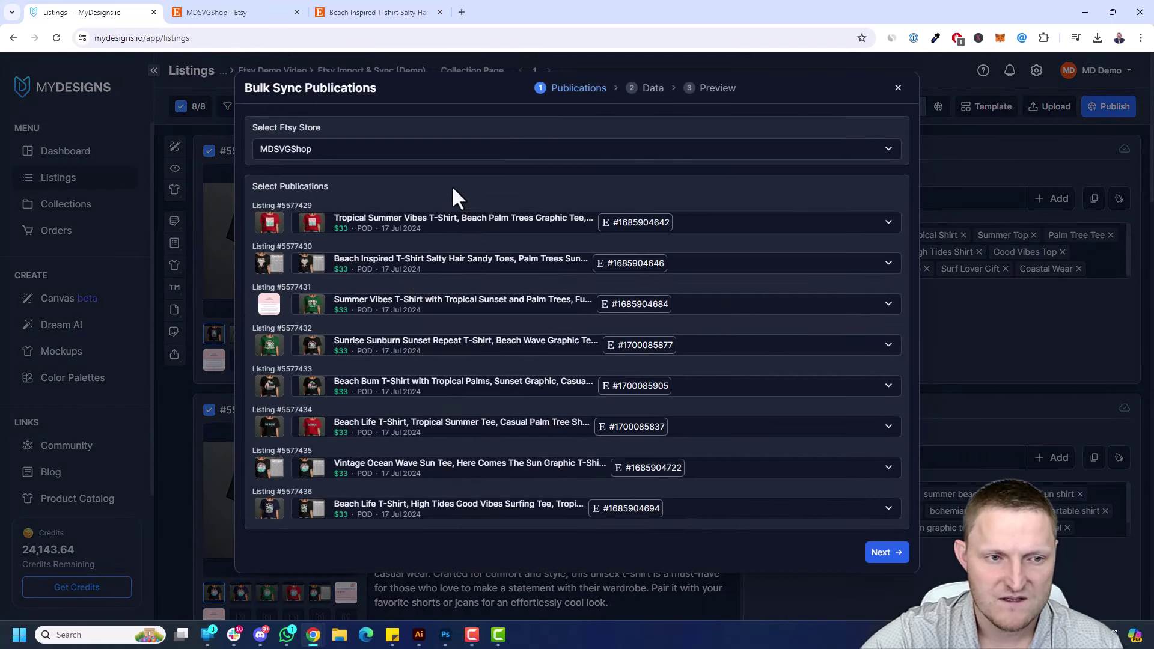
{"action": "left_click", "coordinate": [383, 149]}
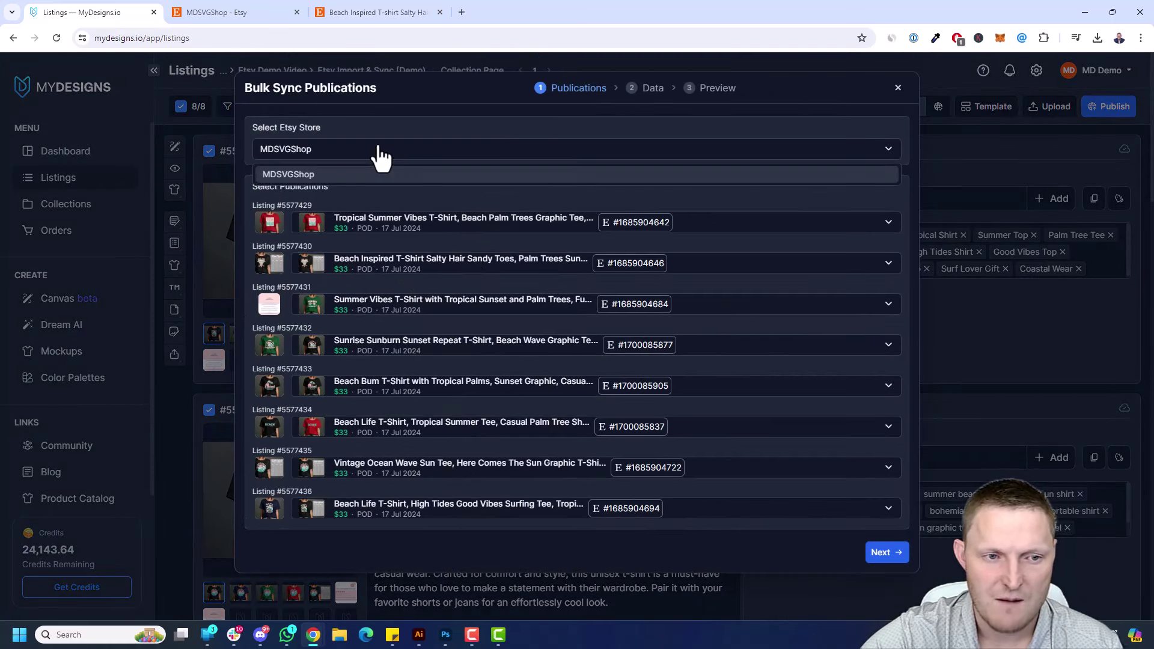
{"action": "left_click", "coordinate": [326, 175]}
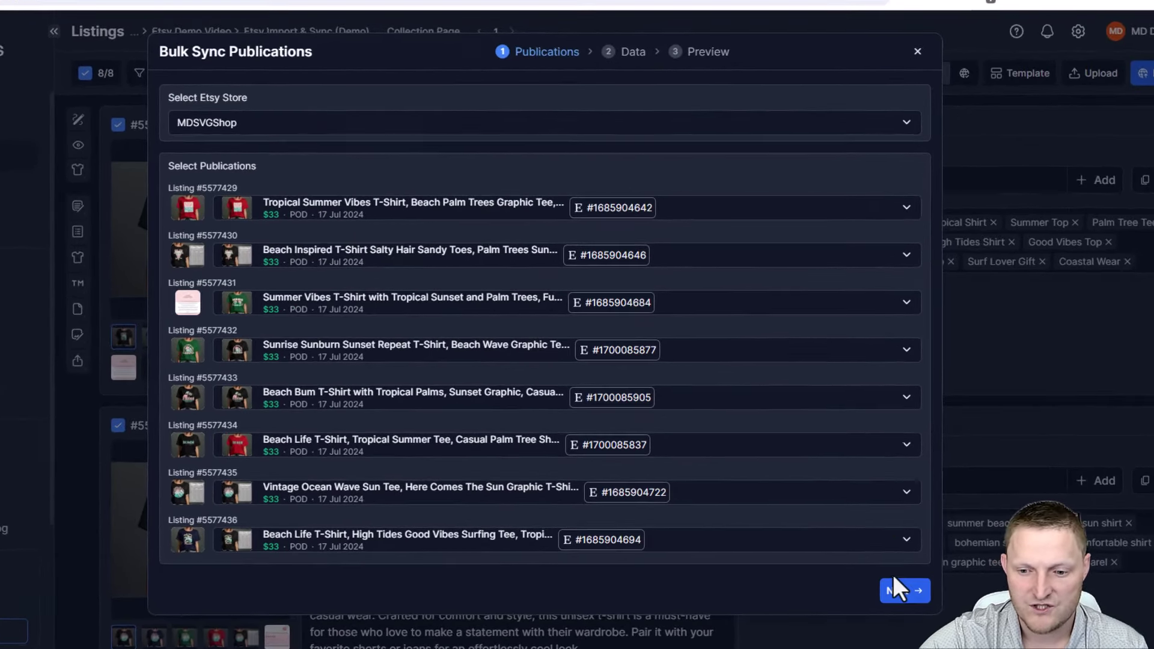
Step: Go to the Data step and clear the Title, Description and Tags mappings
{"action": "left_click", "coordinate": [896, 587]}
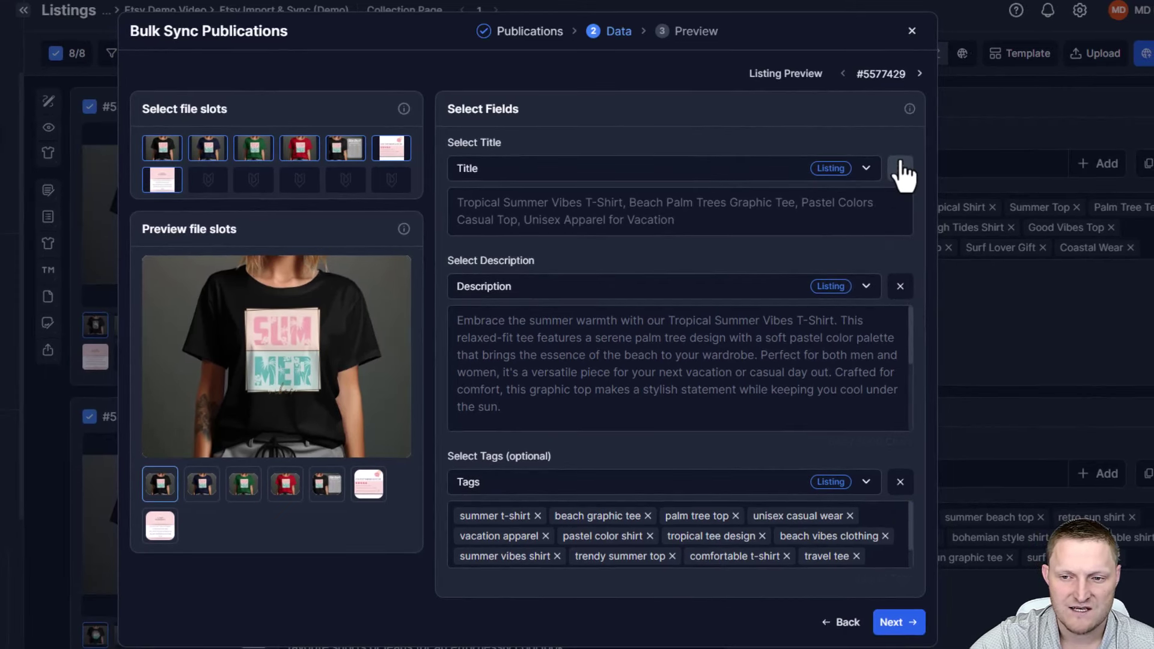
{"action": "left_click", "coordinate": [900, 170]}
{"action": "left_click", "coordinate": [902, 220]}
{"action": "left_click", "coordinate": [903, 272]}
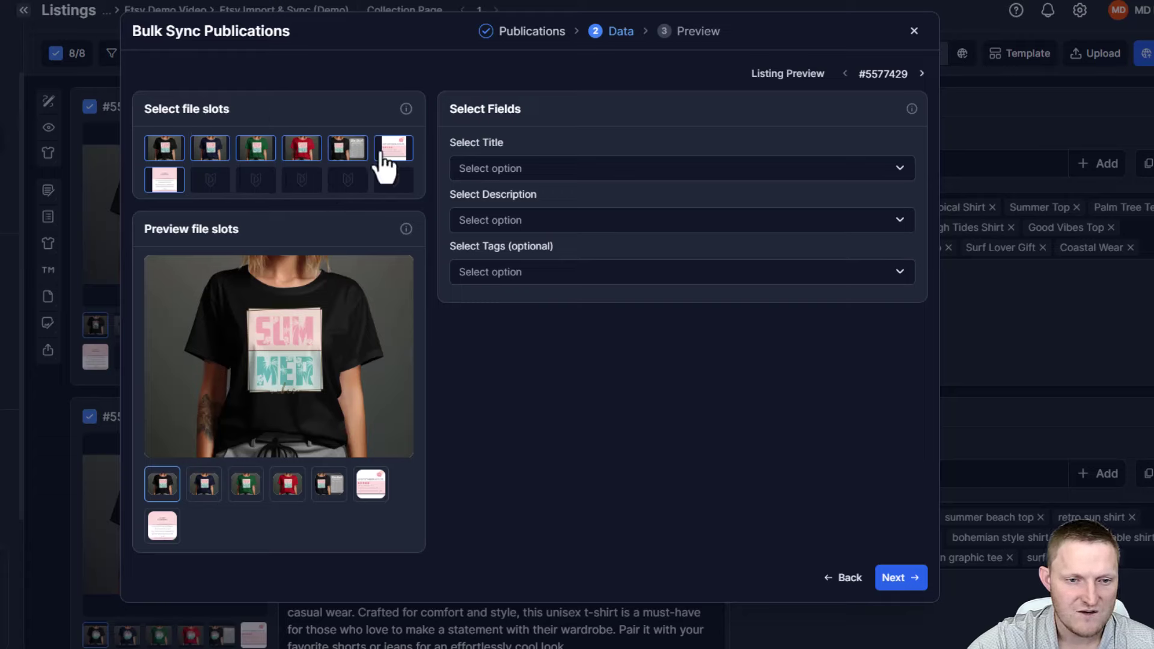
Step: Keep the review and guarantee images in the sync and move the size-chart mockup to second position
{"action": "left_click", "coordinate": [401, 162]}
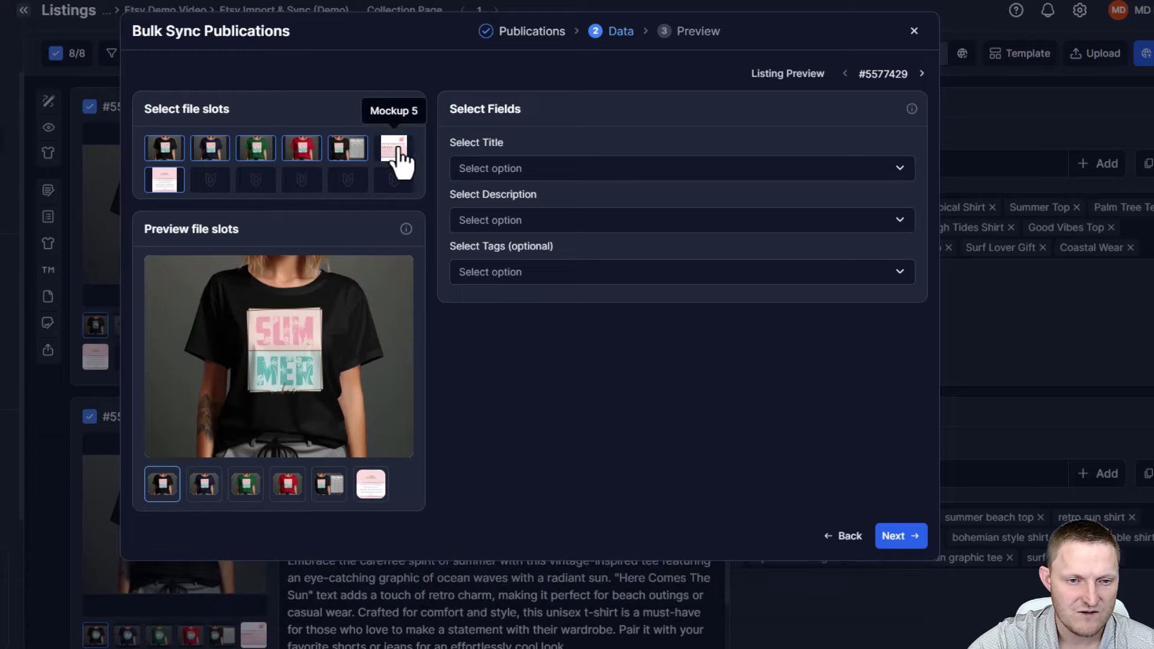
{"action": "left_click", "coordinate": [163, 182]}
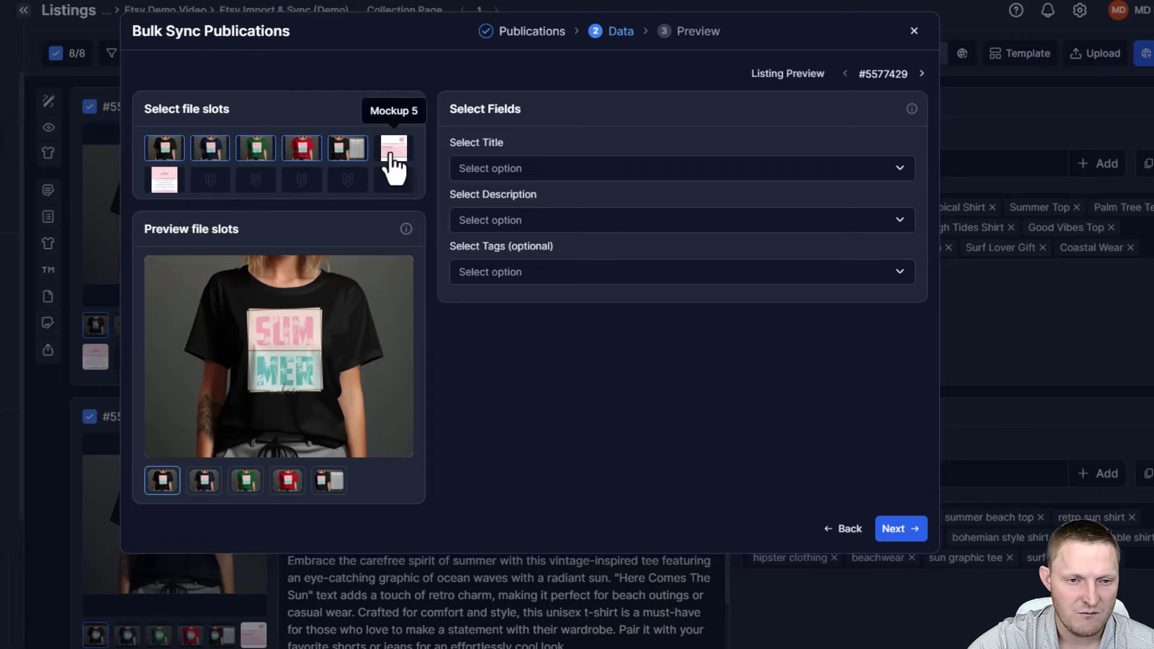
{"action": "left_click", "coordinate": [394, 161]}
{"action": "left_click", "coordinate": [163, 180]}
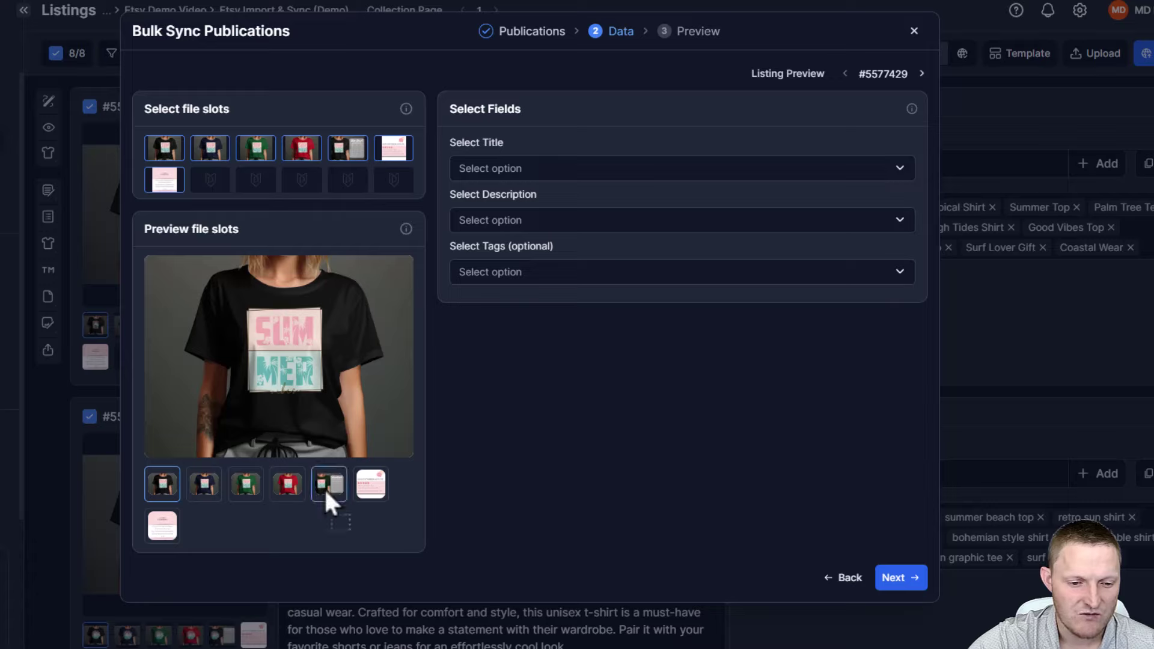
{"action": "mouse_move", "coordinate": [217, 490]}
{"action": "left_mouse_down"}
{"action": "mouse_move", "coordinate": [211, 503]}
{"action": "mouse_move", "coordinate": [208, 490]}
{"action": "left_mouse_up"}
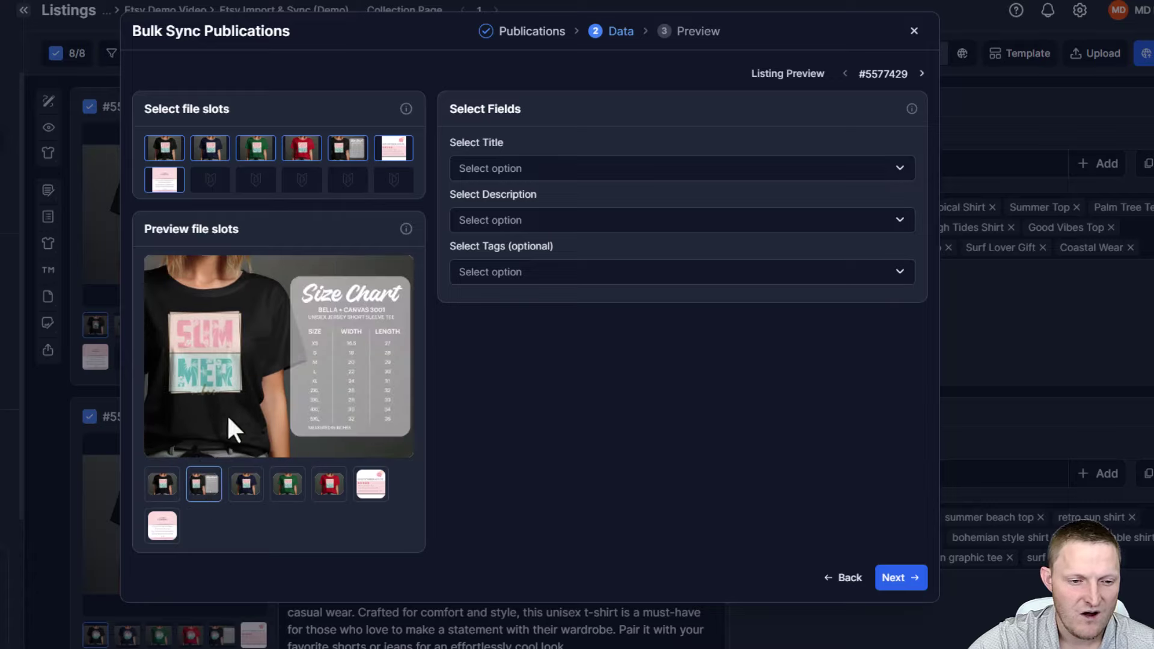
Step: Preview the black shirt, size-chart, customer-review and 14-day guarantee images
{"action": "left_click", "coordinate": [162, 486]}
{"action": "left_click", "coordinate": [205, 485]}
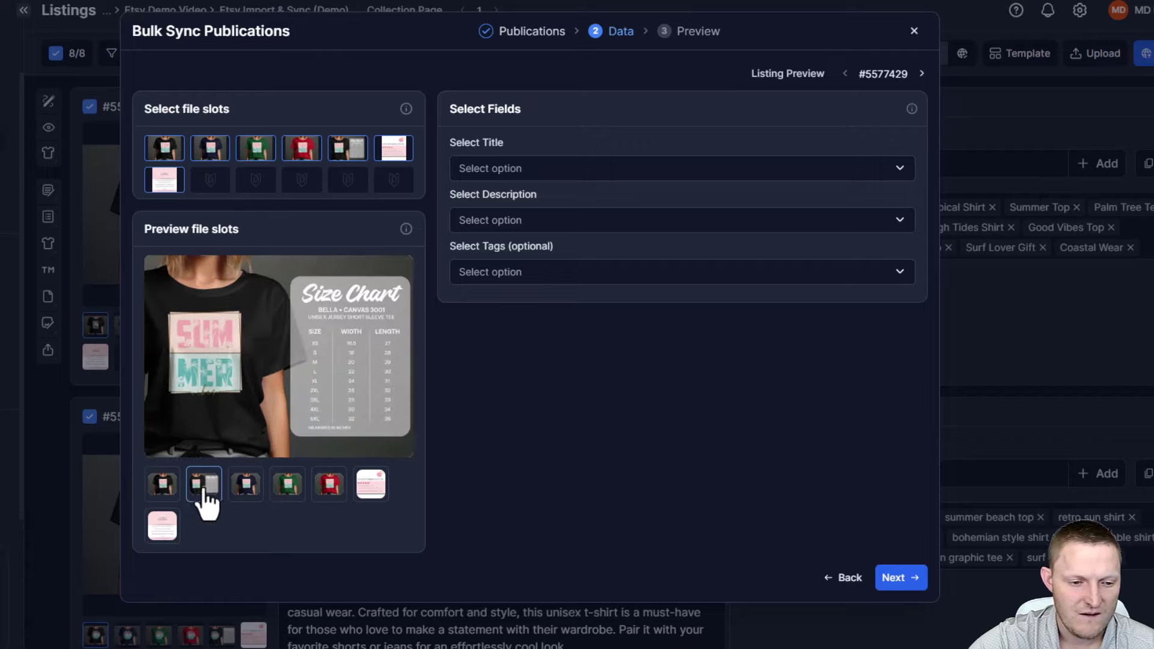
{"action": "left_click", "coordinate": [374, 494]}
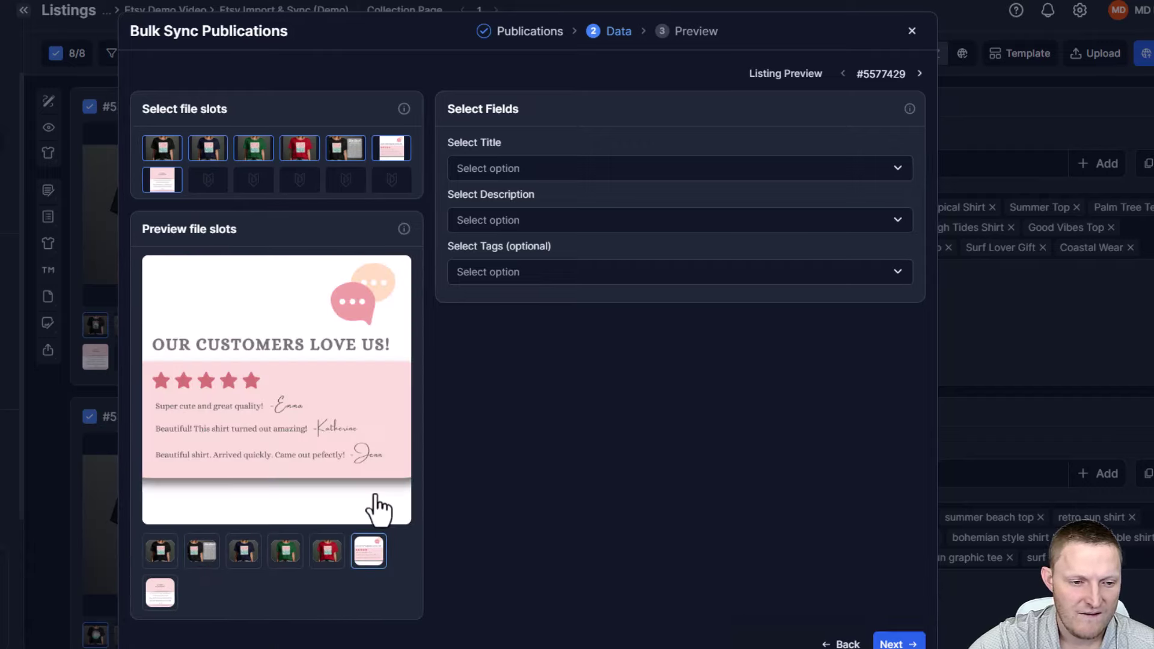
{"action": "left_click", "coordinate": [157, 595]}
{"action": "left_click", "coordinate": [161, 551]}
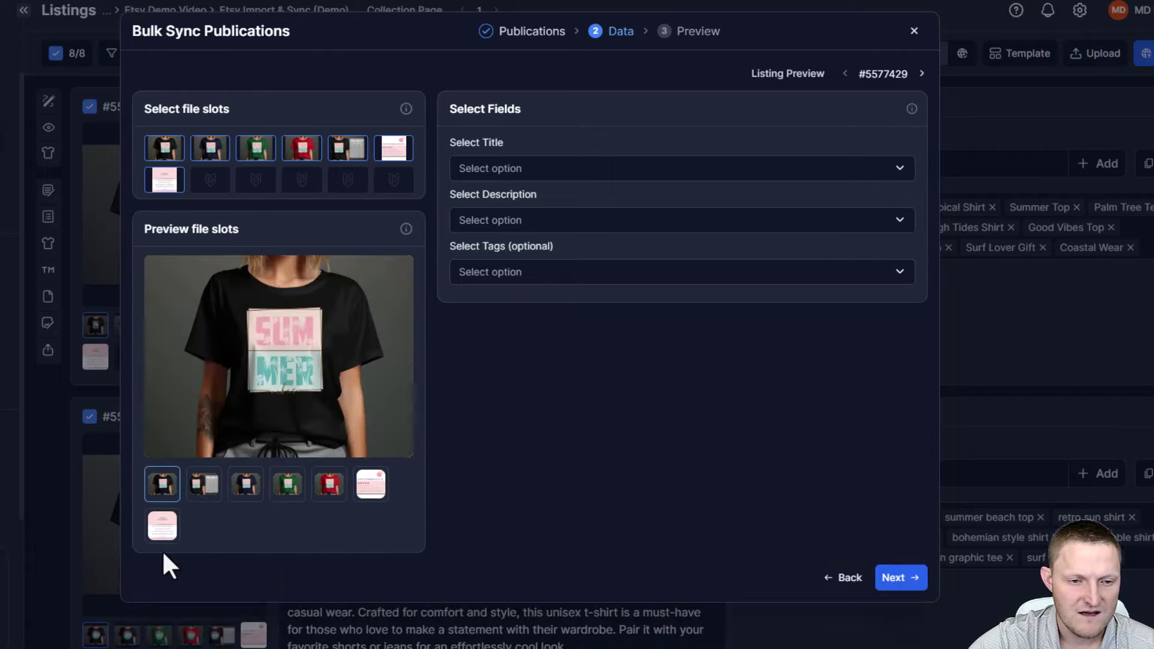
Step: Browse listings #5577430 to #5577432, return to #5577429, and continue to the sync preview
{"action": "left_click", "coordinate": [921, 75]}
{"action": "left_click", "coordinate": [921, 74]}
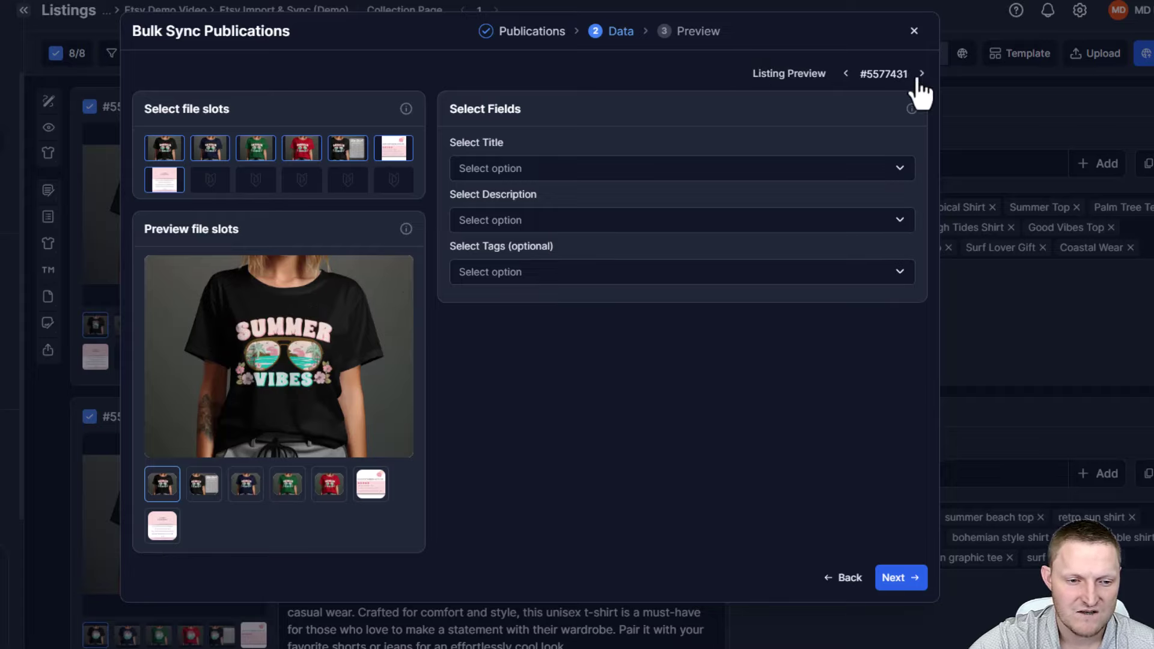
{"action": "left_click", "coordinate": [921, 74]}
{"action": "double_click", "coordinate": [845, 74]}
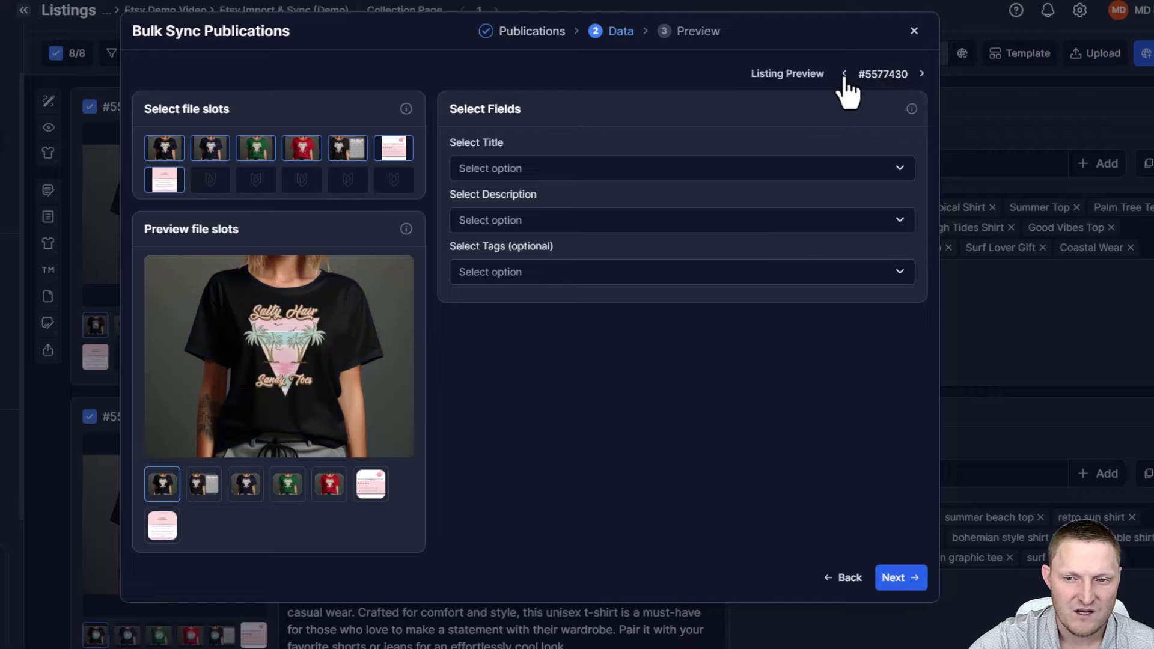
{"action": "left_click", "coordinate": [844, 75]}
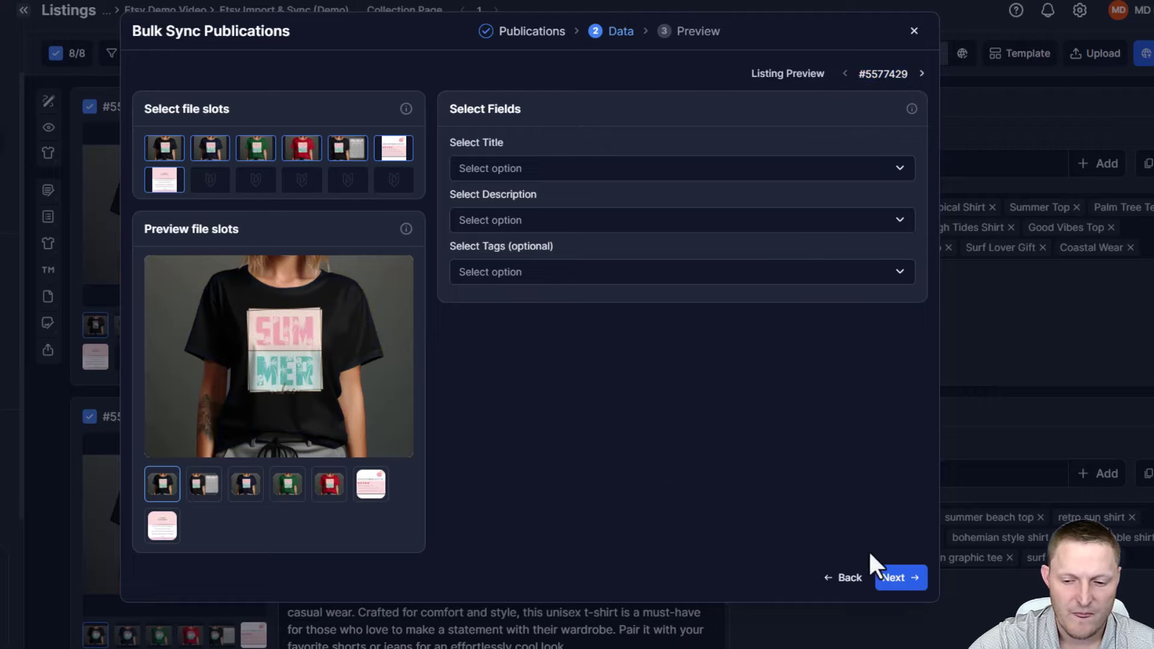
{"action": "left_click", "coordinate": [900, 583]}
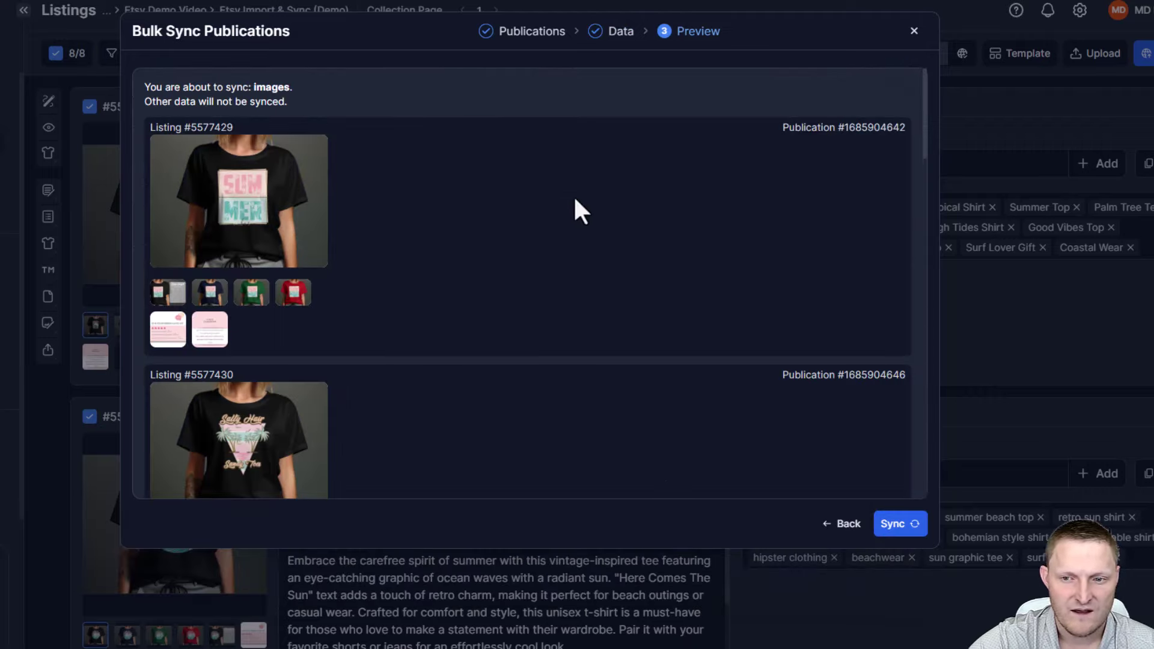
Step: Confirm only images will sync, start the Etsy sync, and verify all 8 listings succeeded
{"action": "left_click_drag", "start_coordinate": [151, 84], "coordinate": [369, 110]}
{"action": "left_click", "coordinate": [236, 85]}
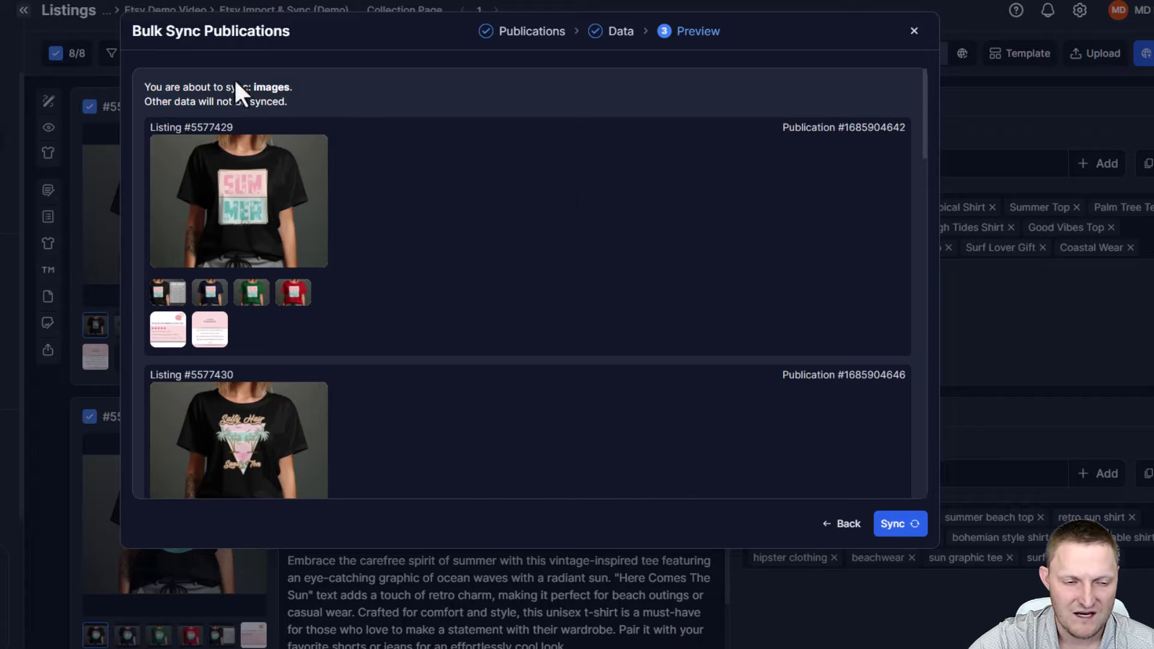
{"action": "scroll", "coordinate": [362, 203], "scroll_direction": "down", "scroll_amount": 20}
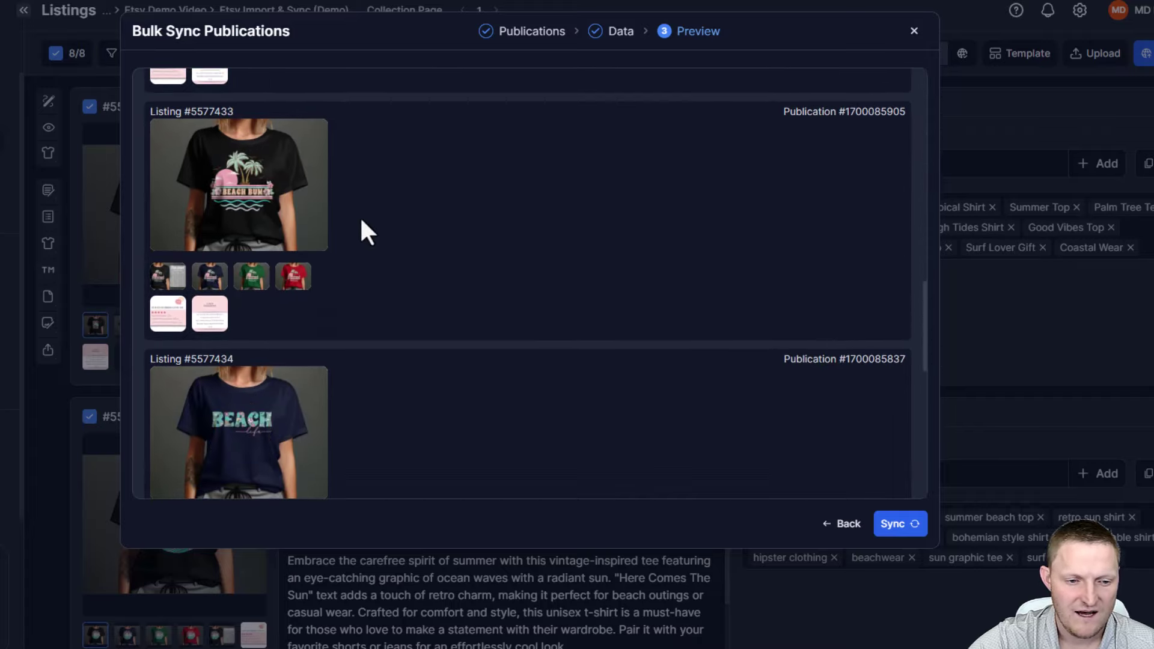
{"action": "scroll", "coordinate": [369, 229], "scroll_direction": "up", "scroll_amount": 20}
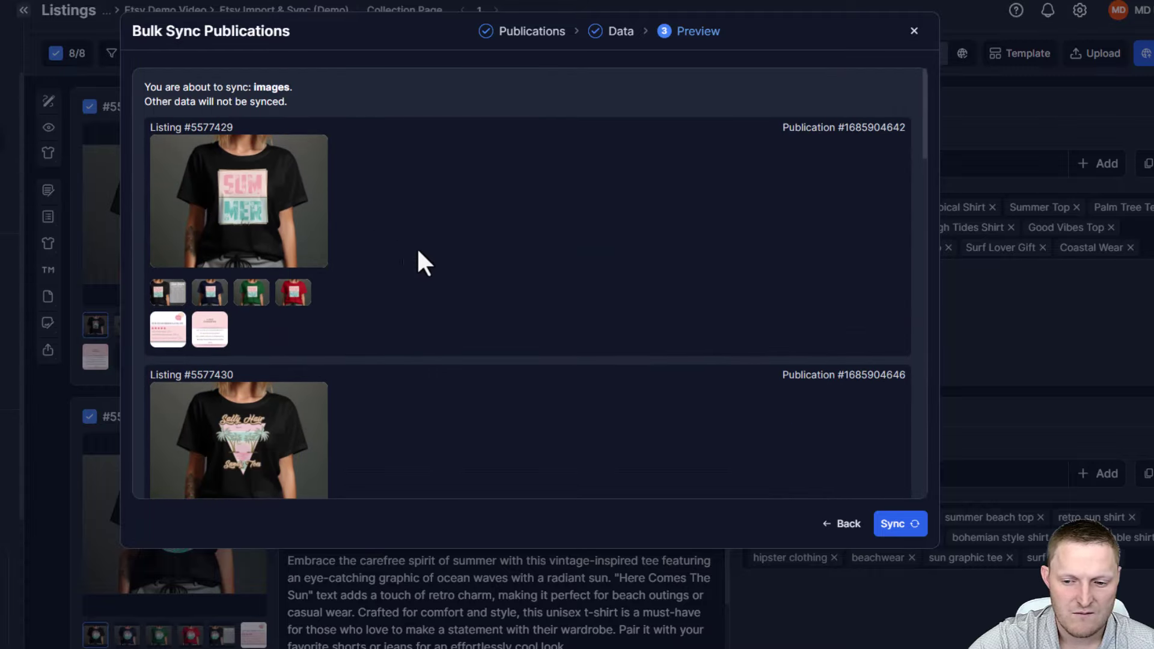
{"action": "left_click", "coordinate": [908, 528]}
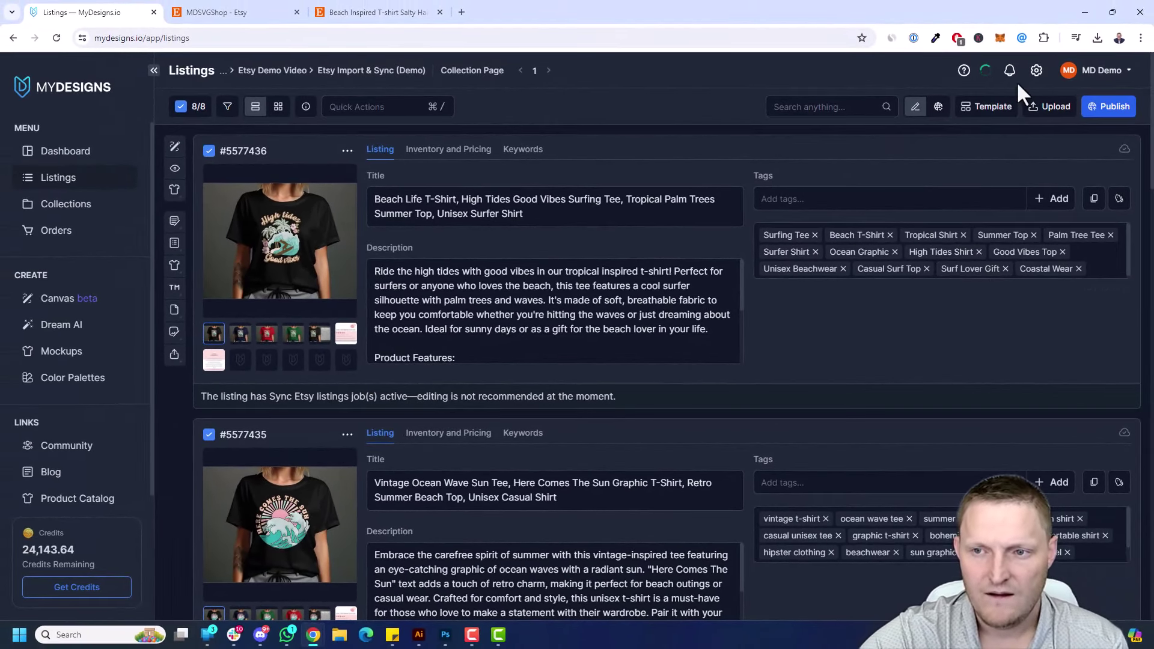
{"action": "left_click", "coordinate": [1050, 13]}
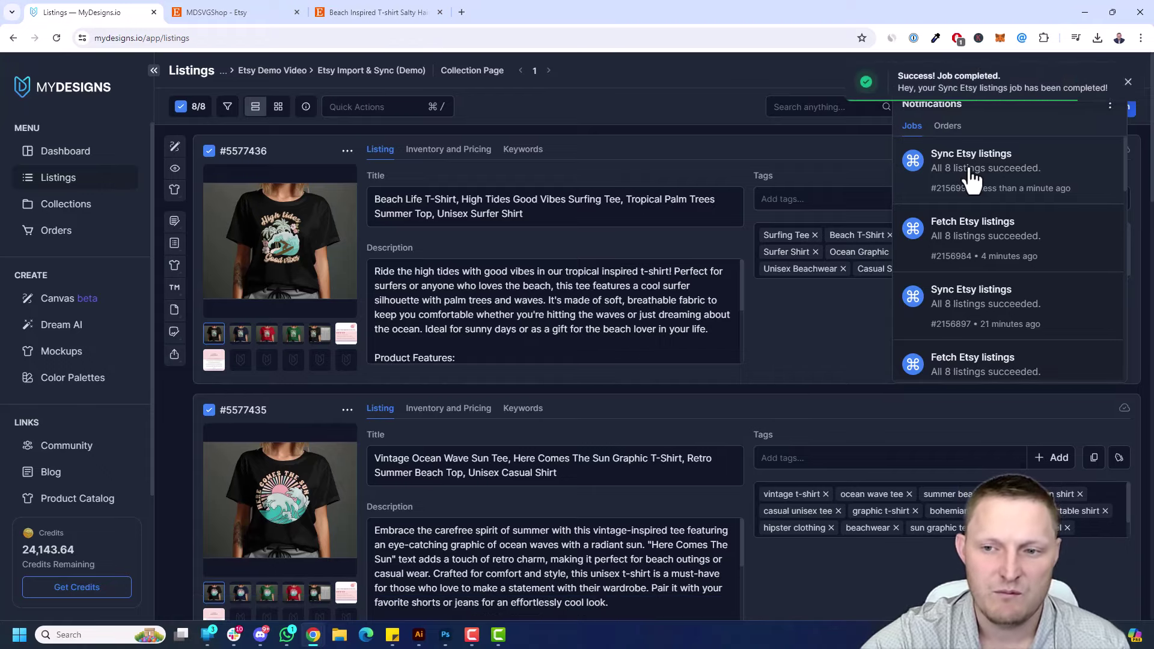
{"action": "left_click", "coordinate": [814, 142]}
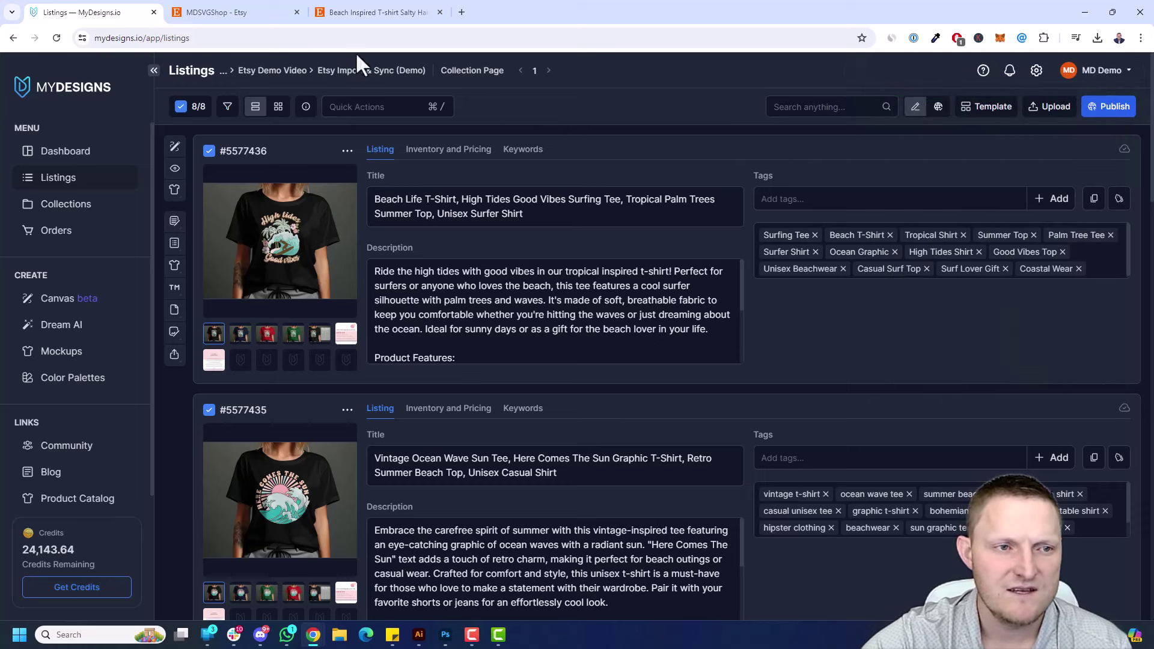
Step: Check the Salty Hair listing's size chart, review card and 14-day guarantee images on Etsy
{"action": "left_click", "coordinate": [345, 12]}
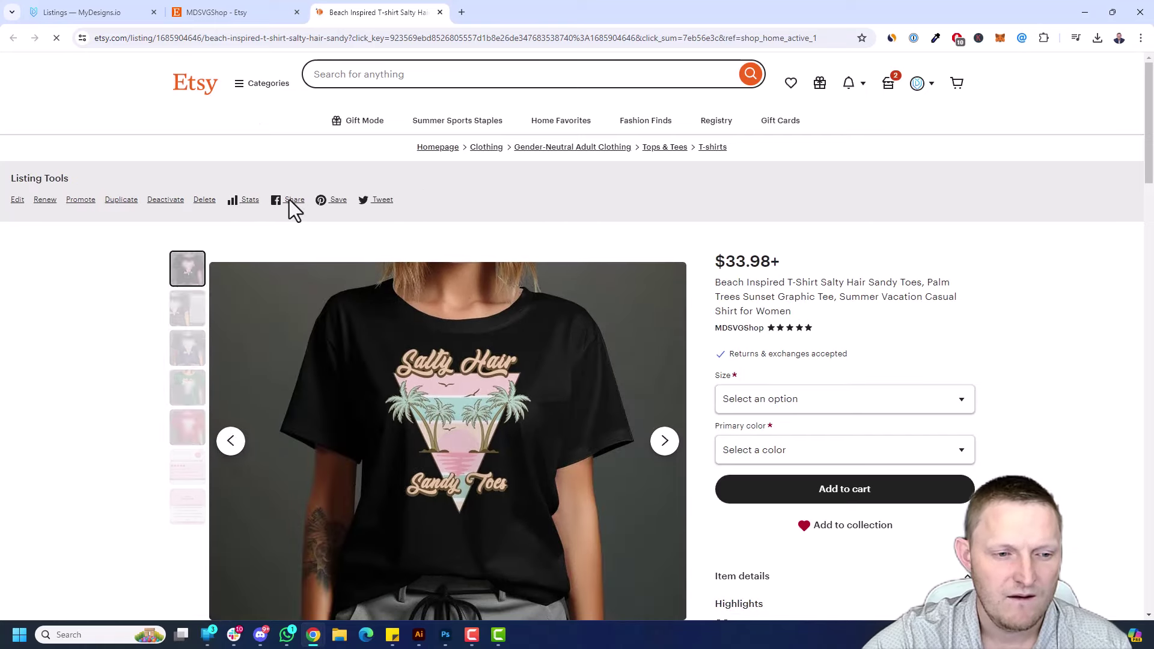
{"action": "scroll", "coordinate": [291, 209], "scroll_direction": "down", "scroll_amount": 1}
{"action": "left_click", "coordinate": [191, 253]}
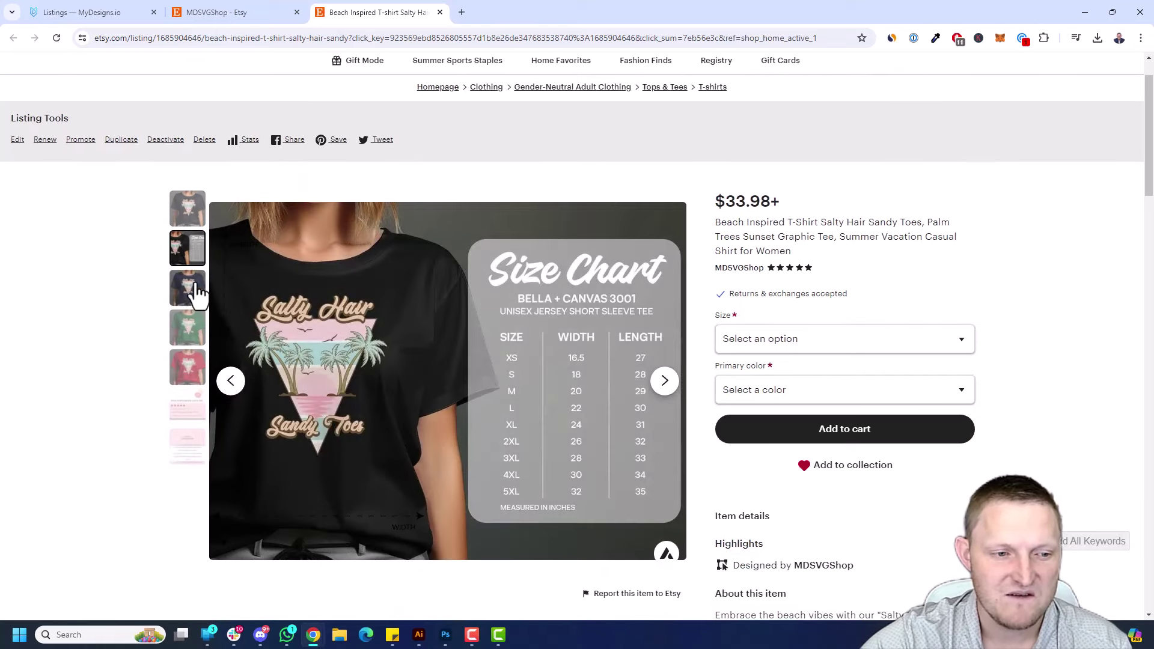
{"action": "scroll", "coordinate": [195, 292], "scroll_direction": "down", "scroll_amount": 1}
{"action": "left_click", "coordinate": [188, 349]}
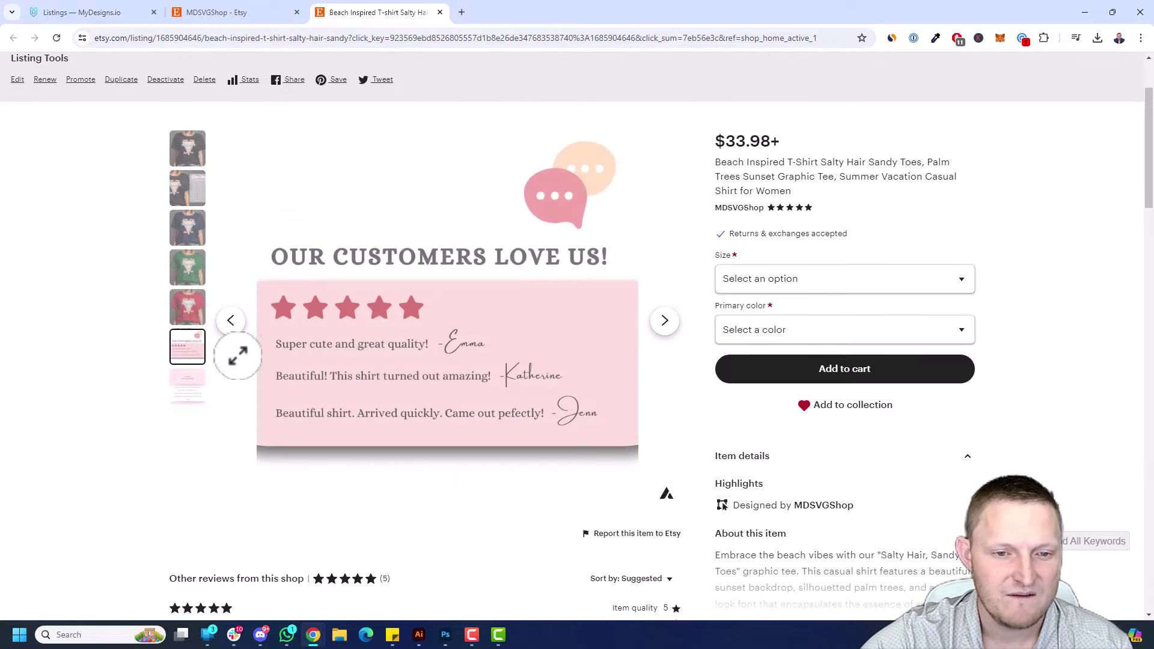
{"action": "left_click", "coordinate": [187, 392]}
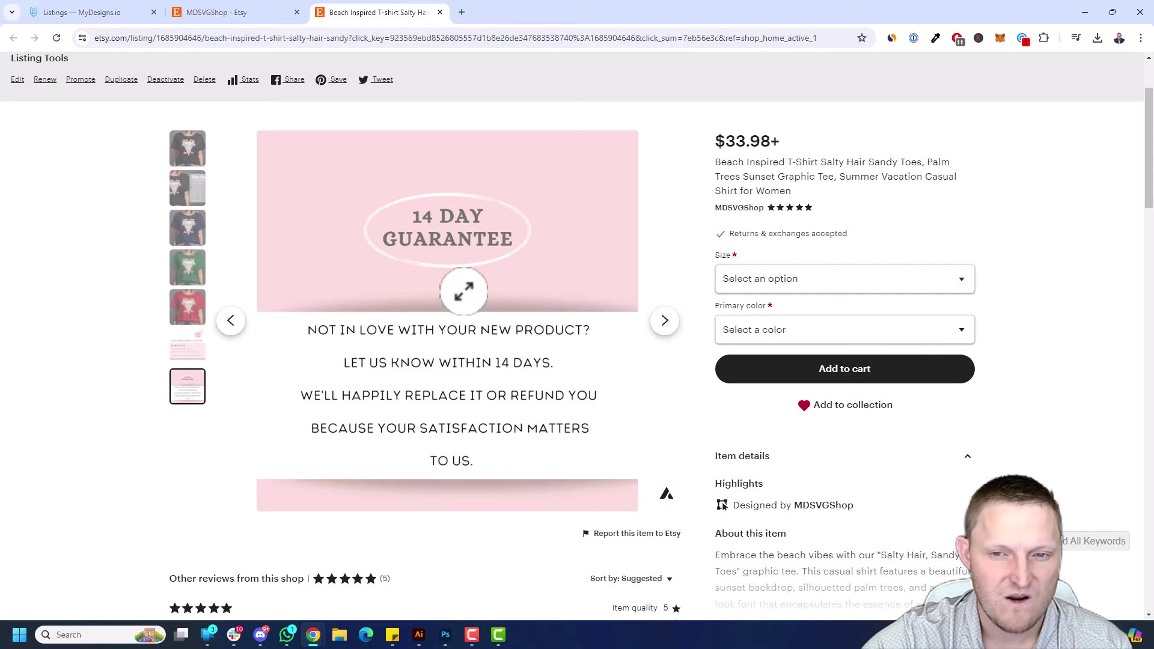
{"action": "scroll", "coordinate": [464, 291], "scroll_direction": "up", "scroll_amount": 1}
{"action": "left_click", "coordinate": [233, 17]}
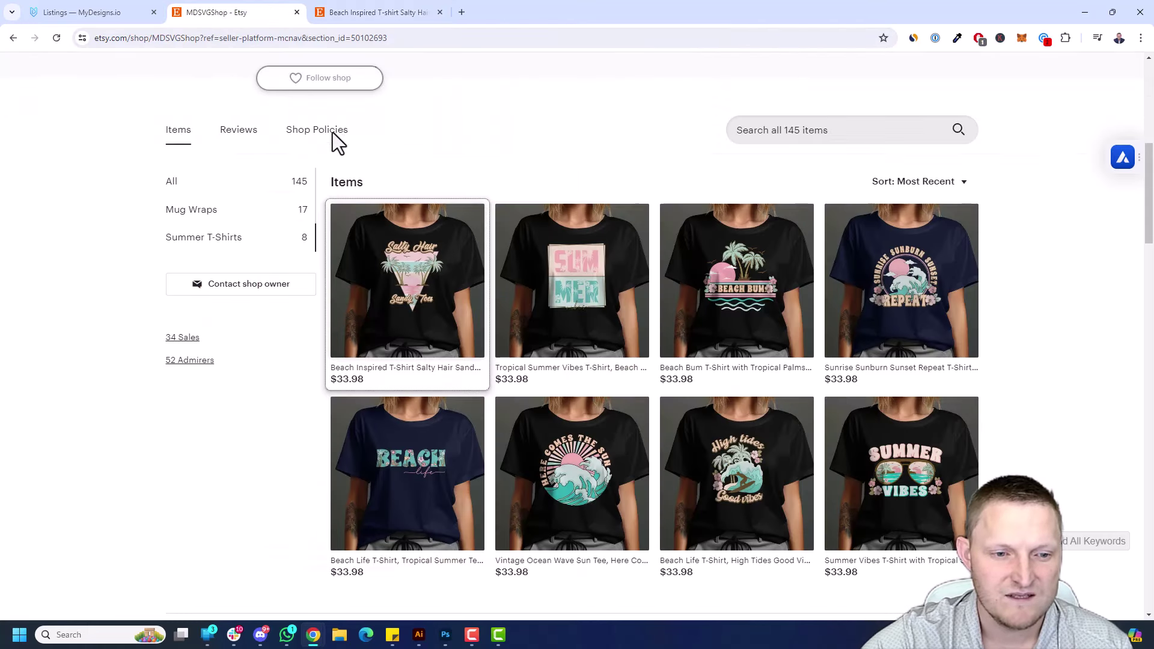
Step: Check the Summer Vibes listing's size chart, review and guarantee images, then return to MyDesigns
{"action": "left_click", "coordinate": [908, 475]}
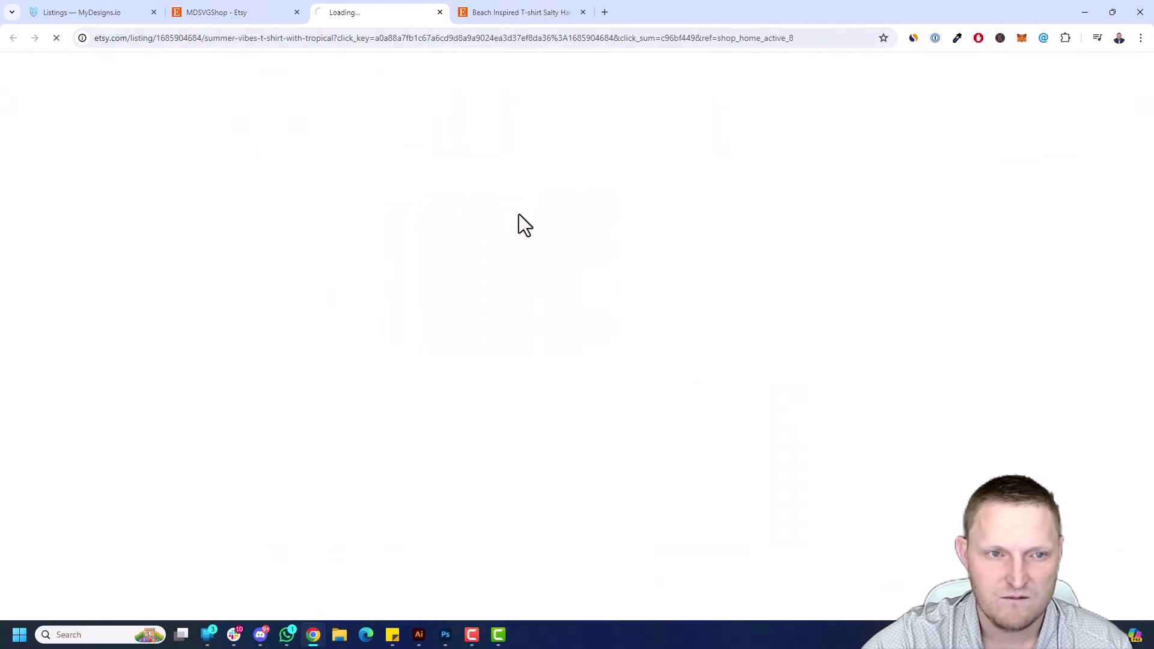
{"action": "scroll", "coordinate": [361, 258], "scroll_direction": "down", "scroll_amount": 1}
{"action": "left_click", "coordinate": [190, 259]}
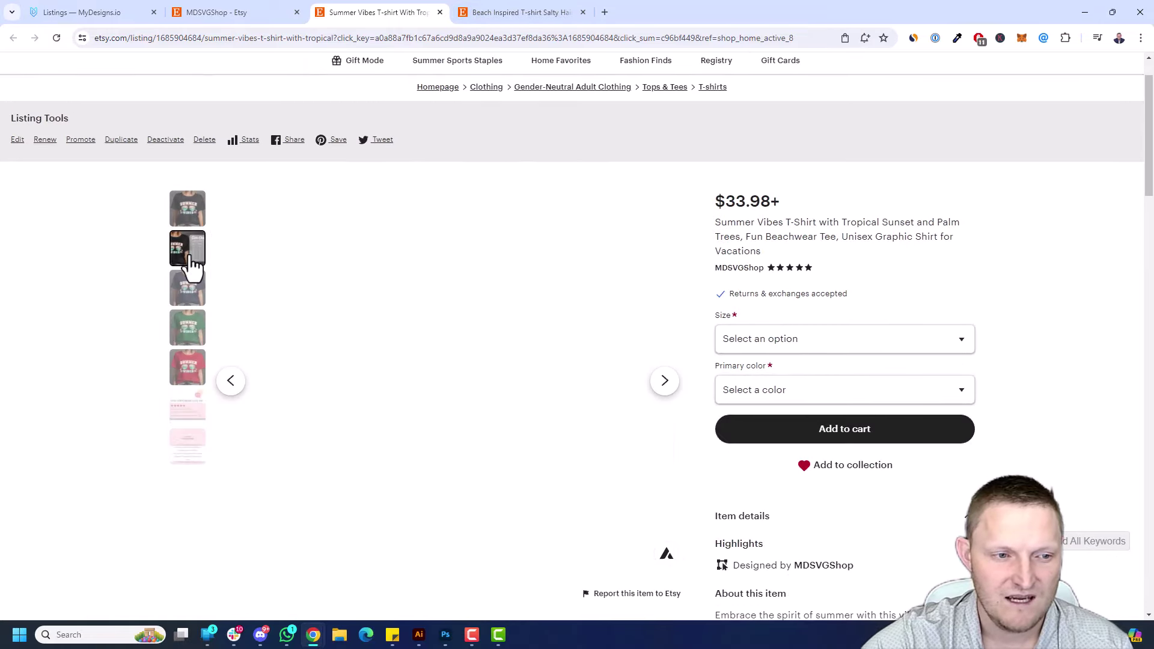
{"action": "left_click", "coordinate": [191, 415]}
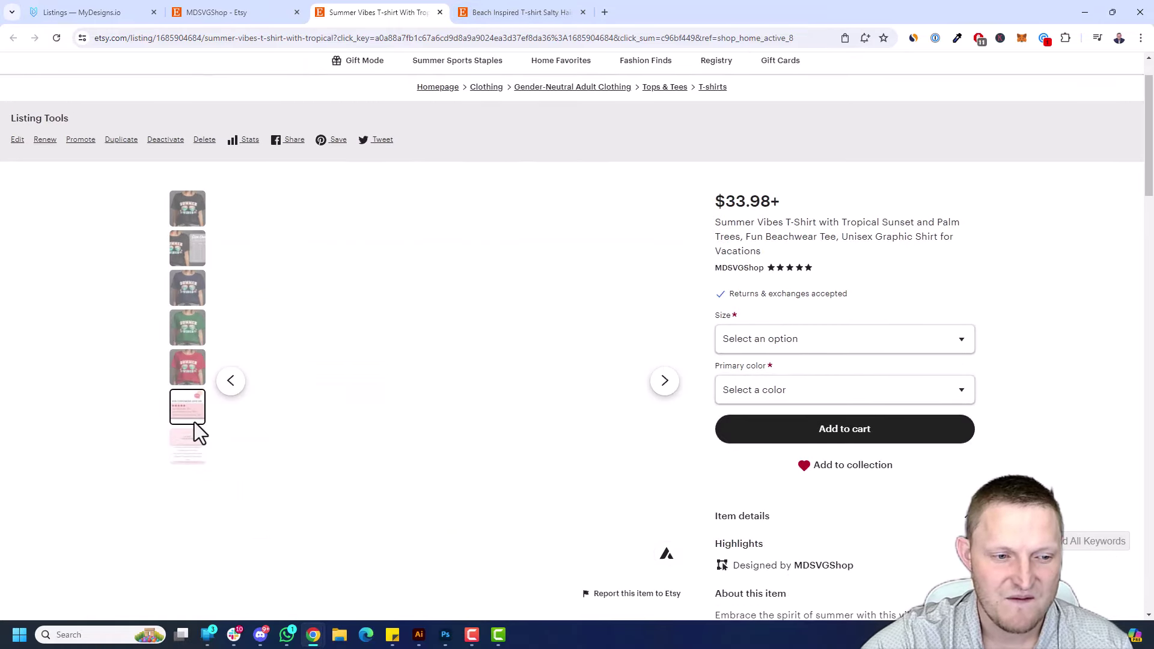
{"action": "left_click", "coordinate": [180, 461]}
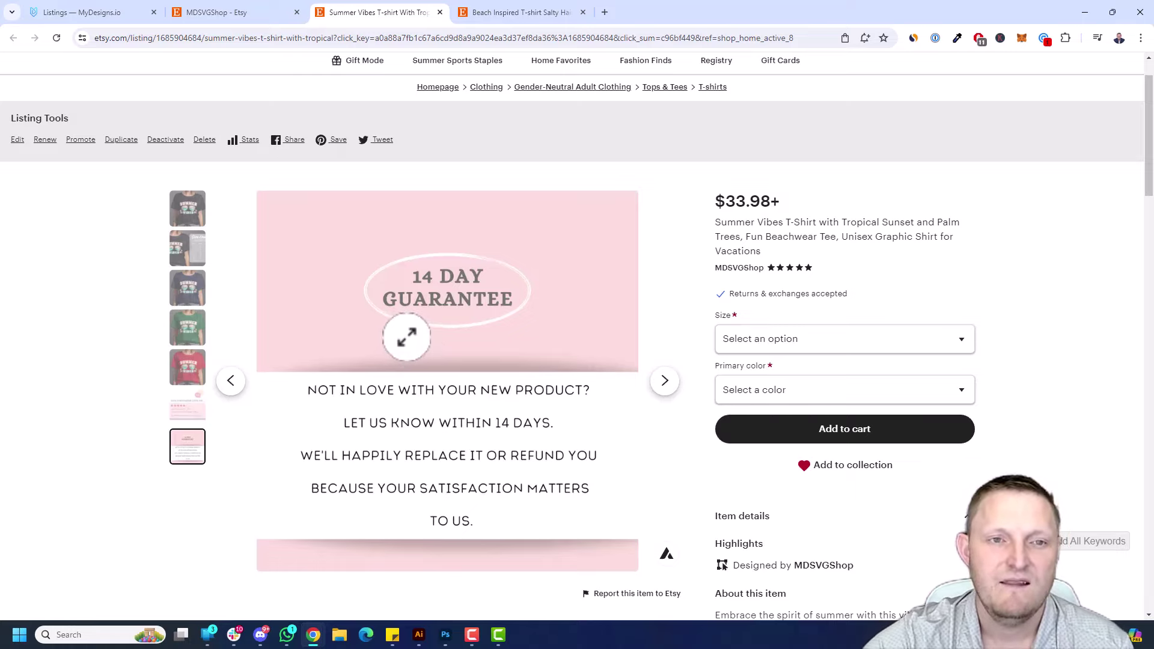
{"action": "left_click", "coordinate": [114, 18]}
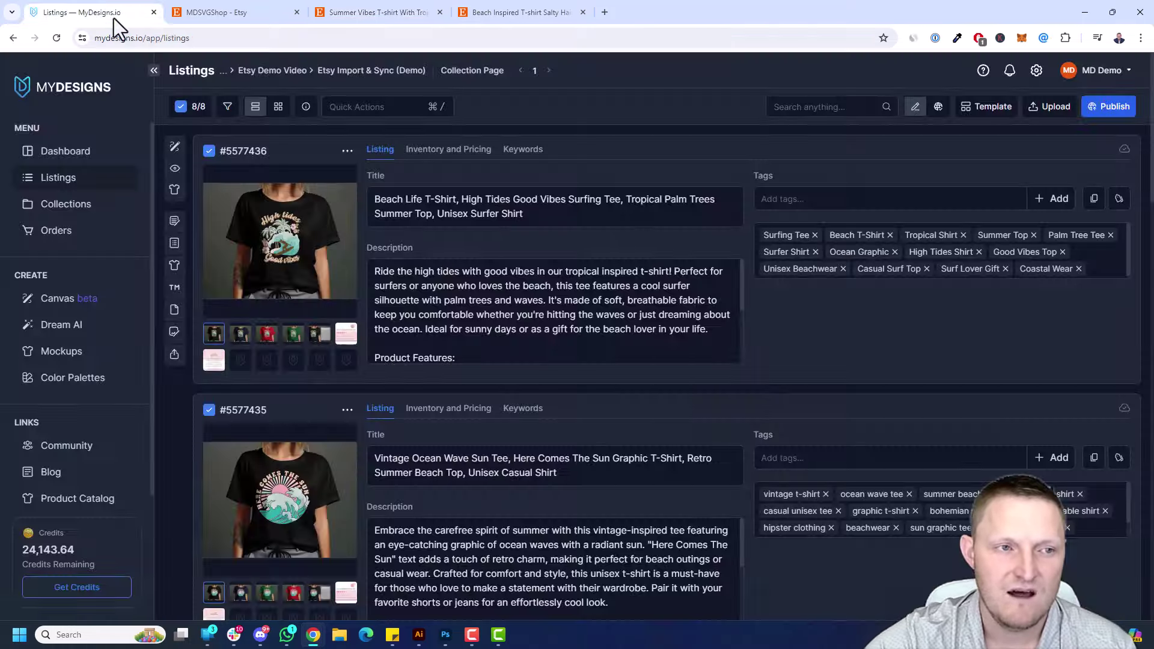
Step: Open the Video Mockups tool from the Mockups menu
{"action": "left_click", "coordinate": [377, 107]}
{"action": "left_click", "coordinate": [556, 108]}
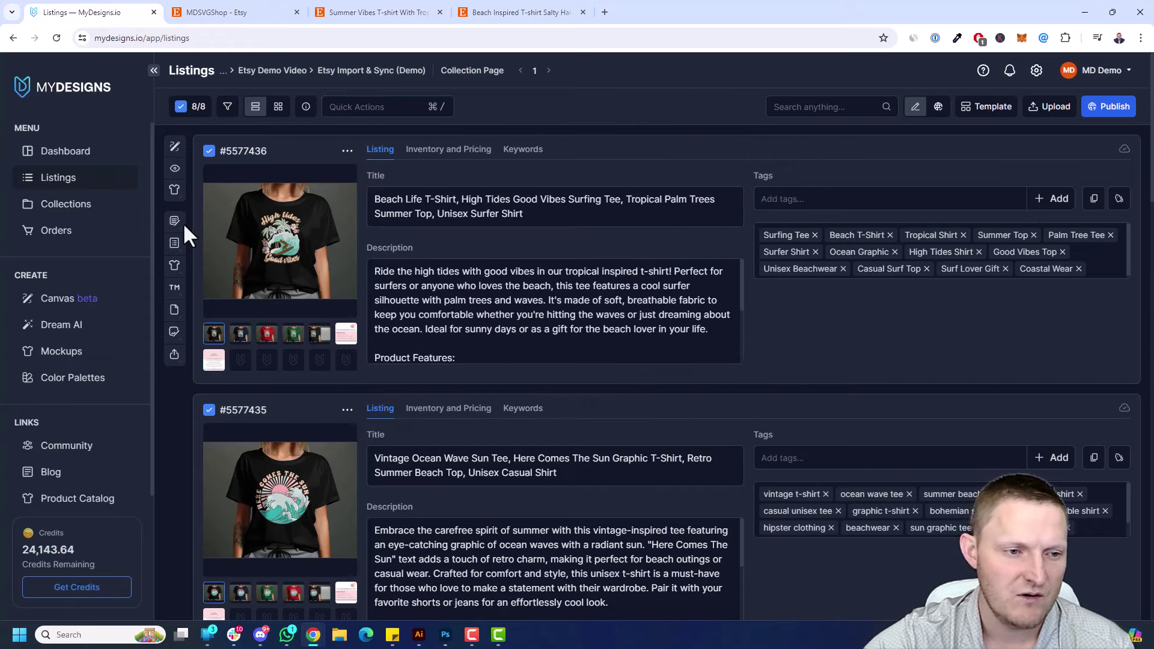
{"action": "left_click", "coordinate": [175, 190]}
{"action": "left_click", "coordinate": [248, 217]}
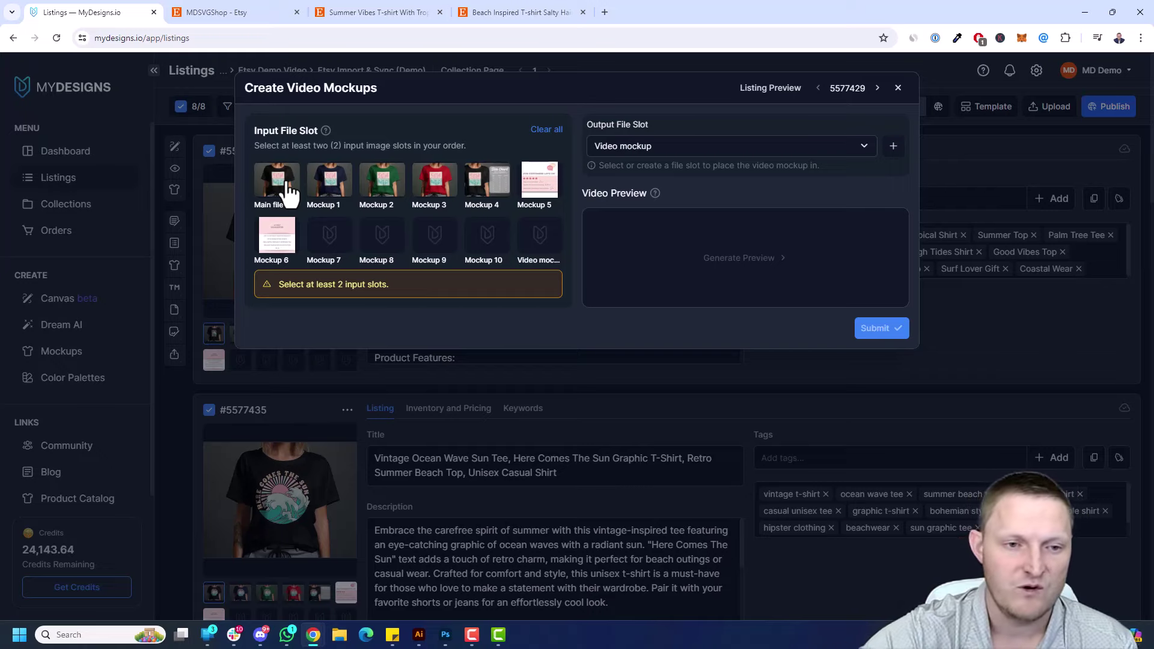
Step: Select Main file, then Mockups 4, 5, 6, 1, 2, 3, keep Video mockup output, and submit
{"action": "left_click", "coordinate": [286, 191]}
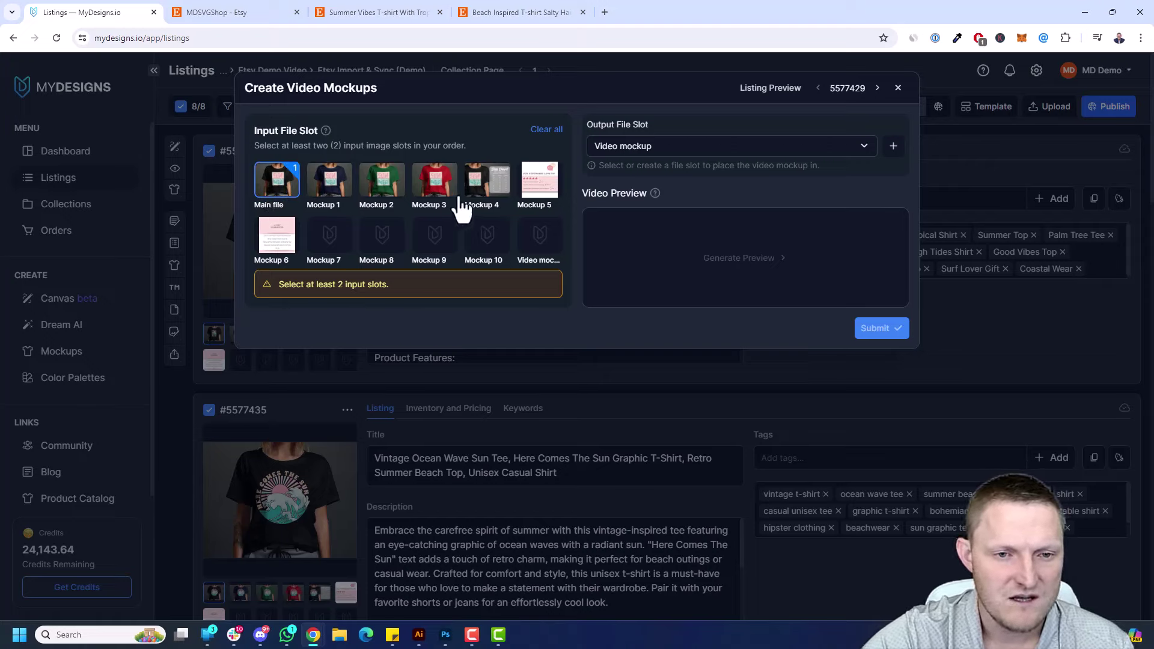
{"action": "left_click", "coordinate": [490, 188]}
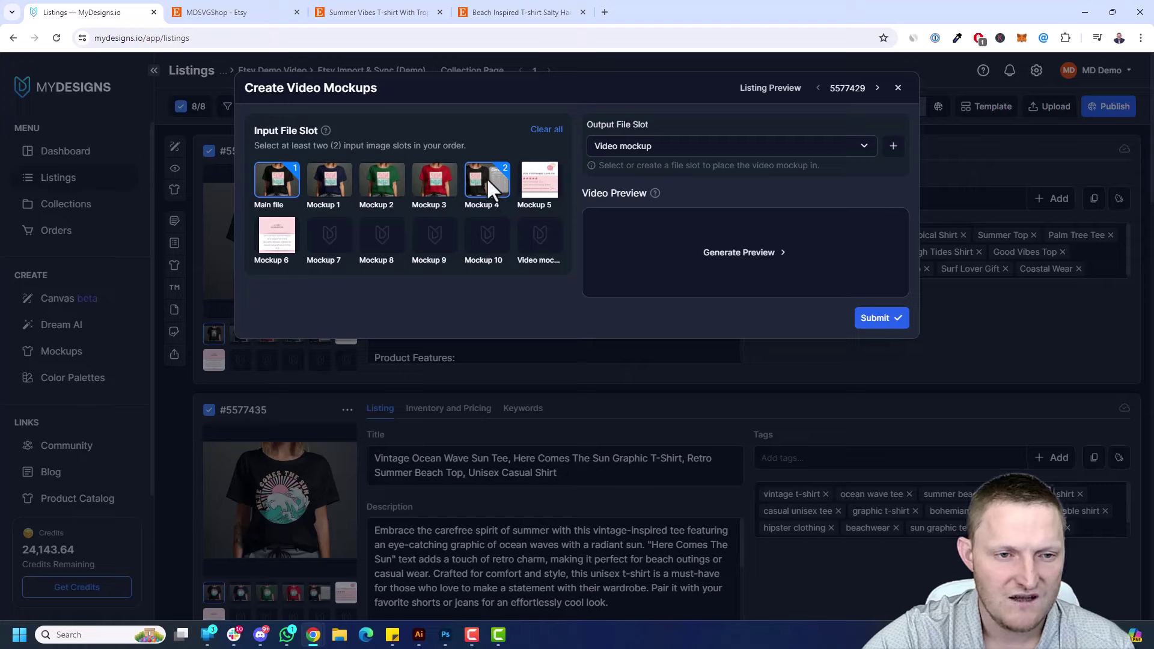
{"action": "left_click", "coordinate": [529, 192]}
{"action": "left_click", "coordinate": [278, 244]}
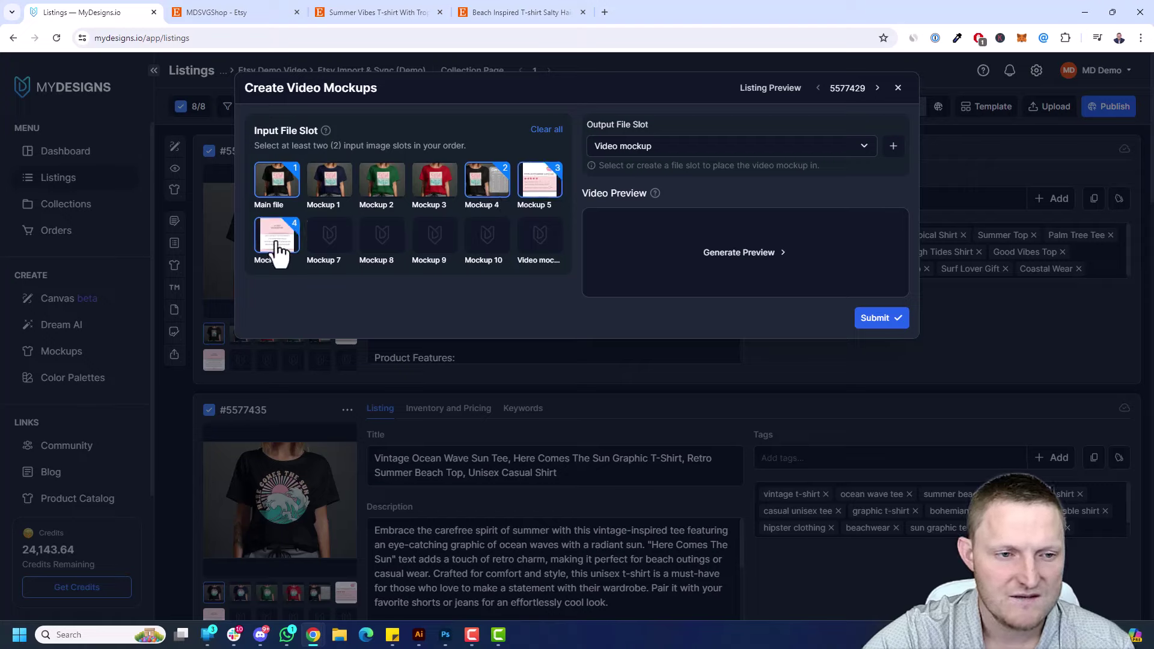
{"action": "left_click", "coordinate": [337, 190]}
{"action": "left_click", "coordinate": [383, 185]}
{"action": "left_click", "coordinate": [427, 191]}
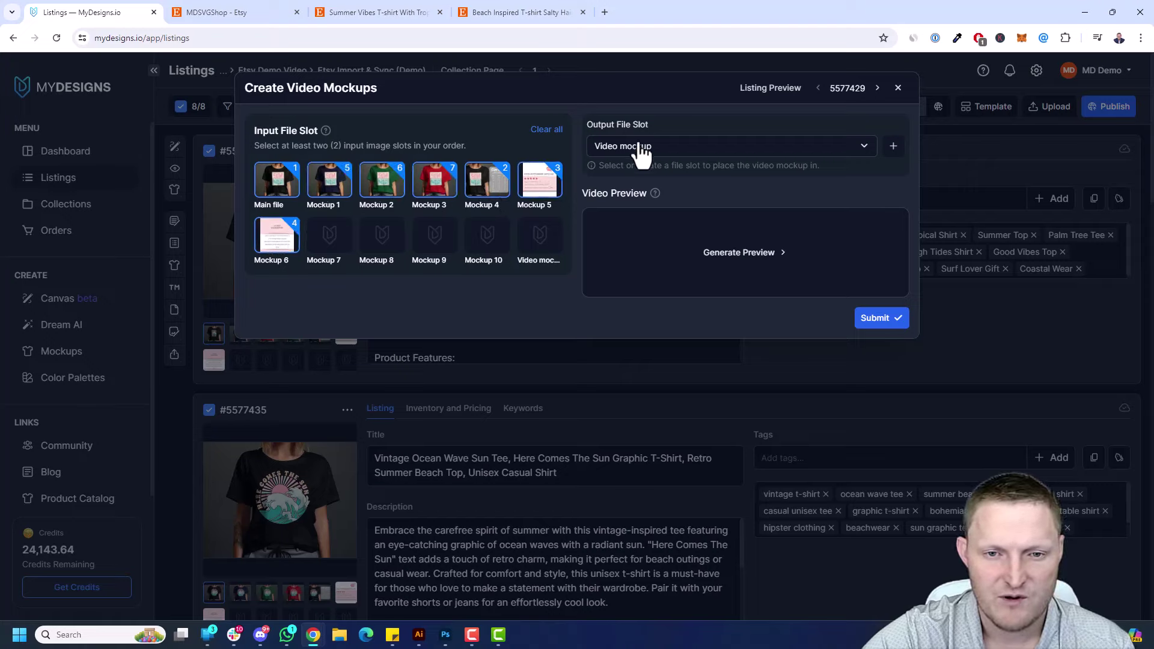
{"action": "left_click", "coordinate": [659, 151]}
{"action": "left_click", "coordinate": [647, 319]}
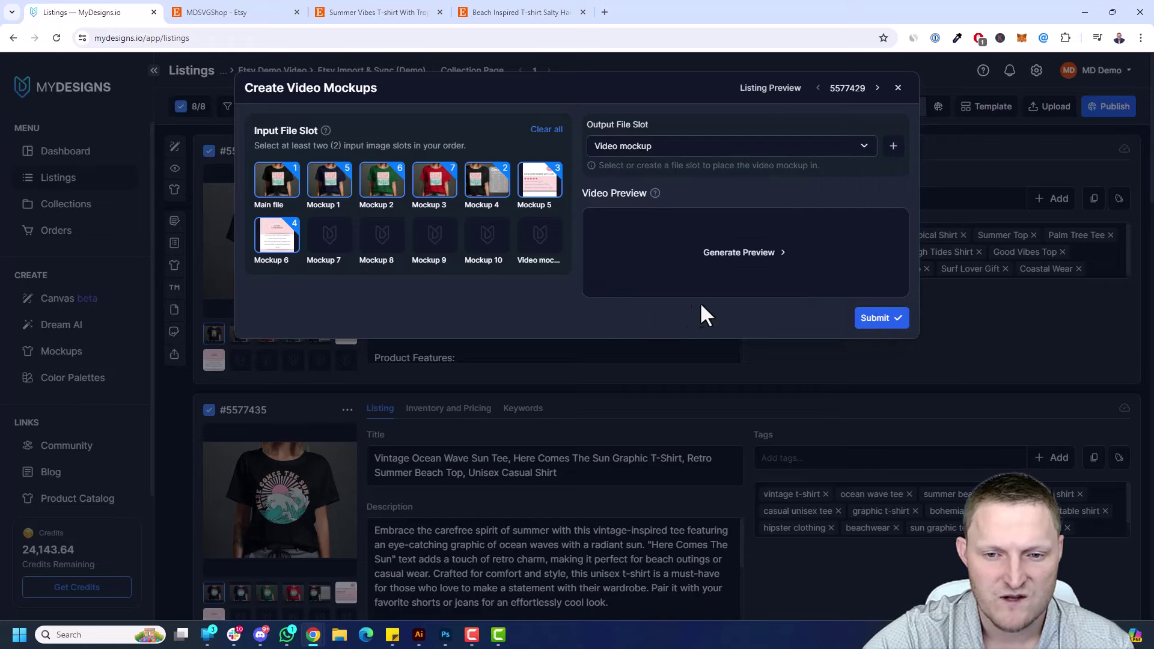
{"action": "left_click", "coordinate": [896, 320]}
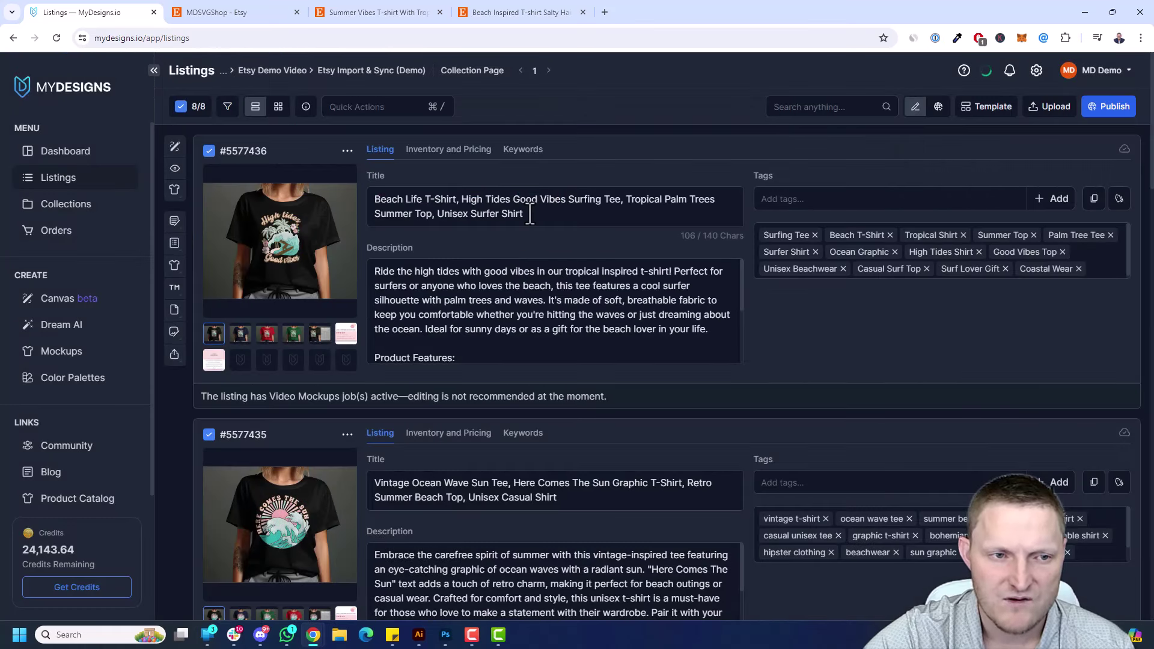
Step: Confirm the video mockup job finished, then preview the new shirt video and close it
{"action": "left_click", "coordinate": [1010, 71]}
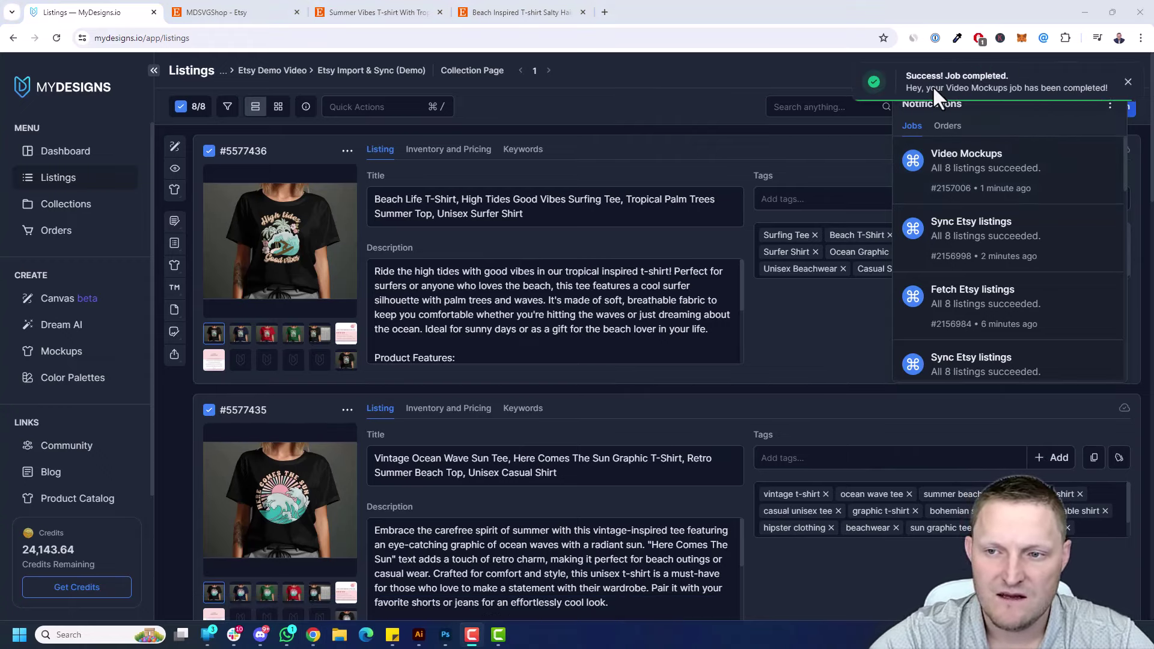
{"action": "left_click", "coordinate": [347, 360]}
{"action": "left_click", "coordinate": [291, 257]}
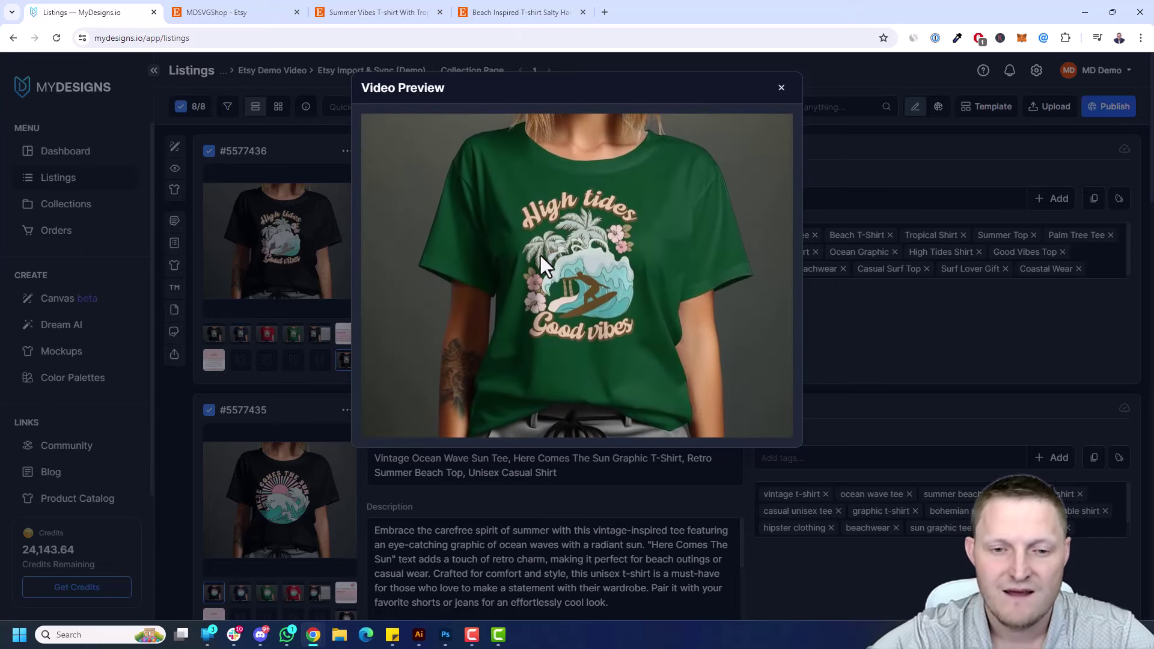
{"action": "left_click", "coordinate": [783, 89]}
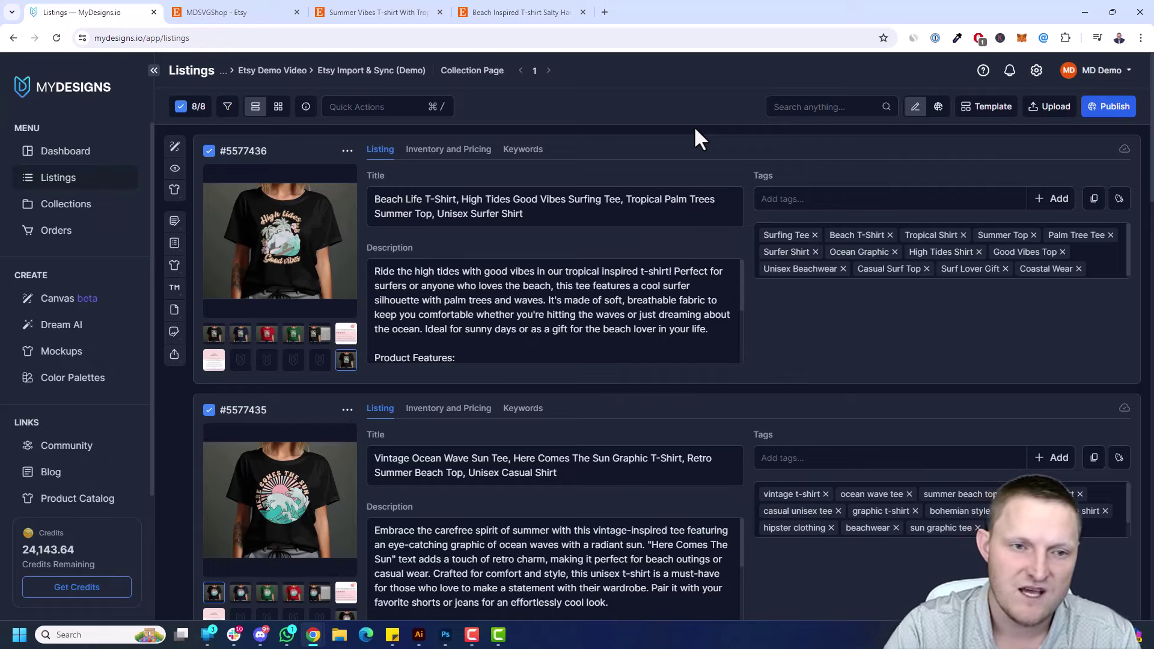
{"action": "left_click", "coordinate": [175, 168]}
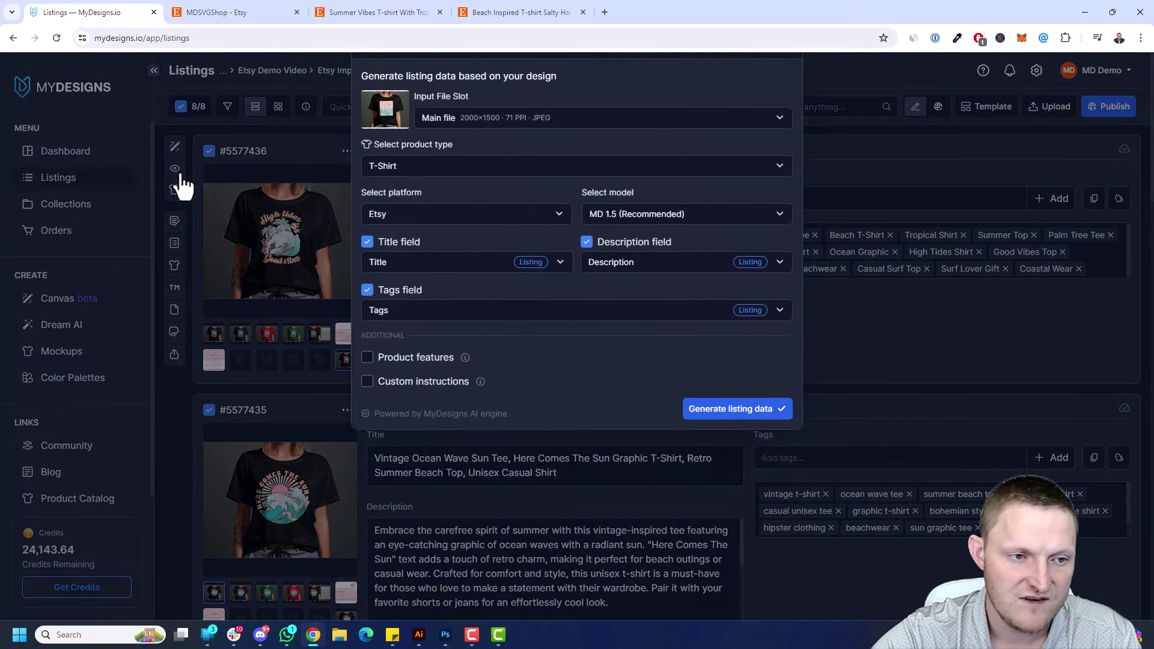
{"action": "left_click", "coordinate": [782, 88]}
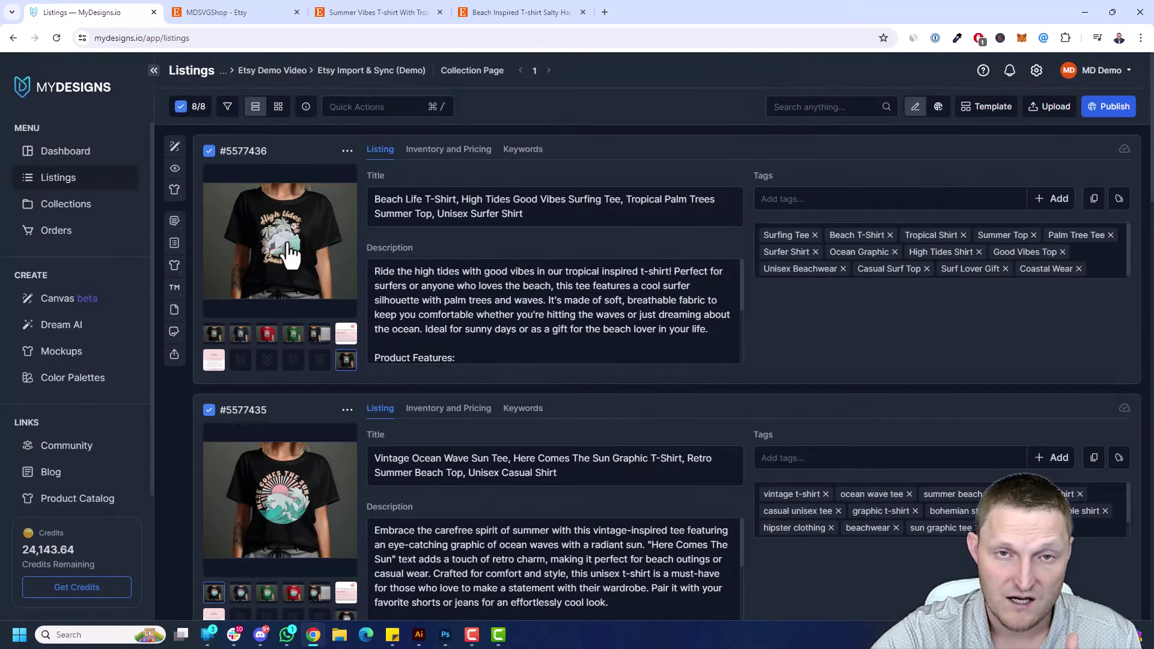